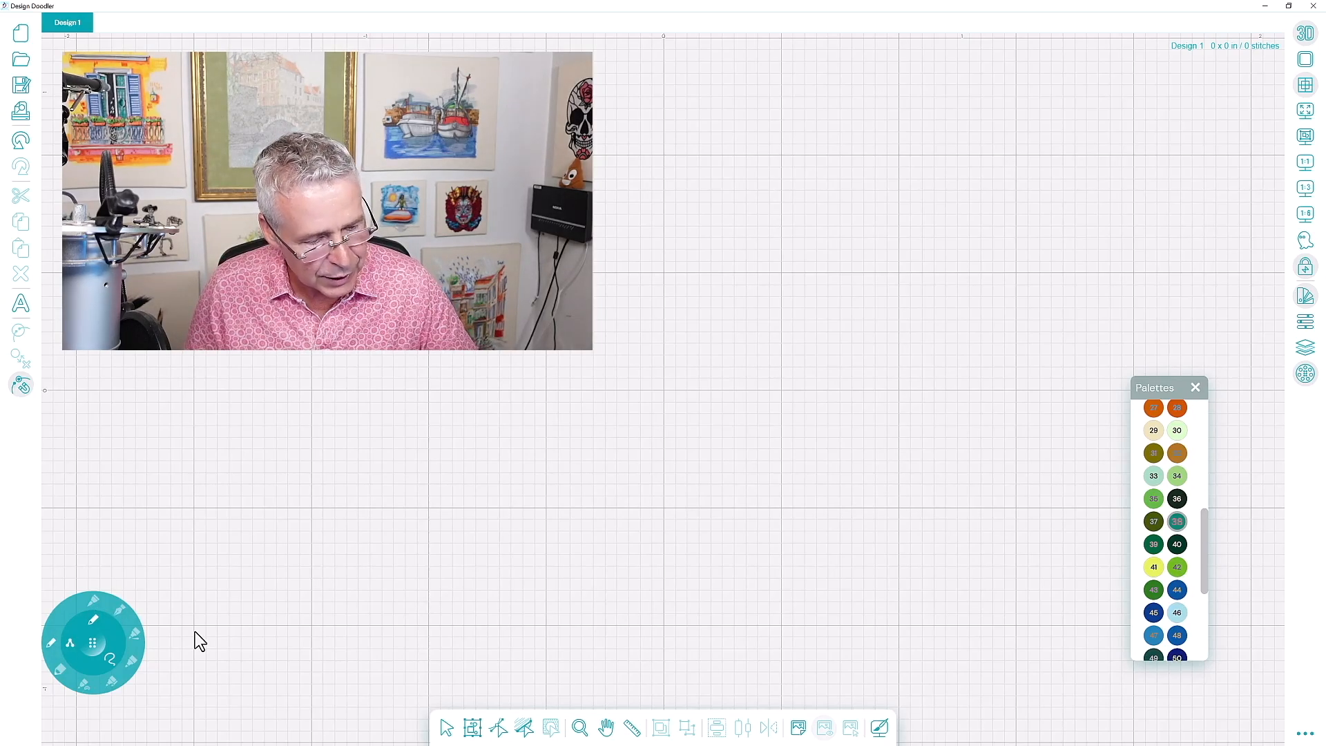
Step: Draw the word "Coffee" as one continuous freehand run-stitch line about 0.76 x 0.41 in, near the middle of the workspace
{"action": "mouse_move", "coordinate": [445, 439]}
{"action": "left_mouse_down"}
{"action": "mouse_move", "coordinate": [407, 446]}
{"action": "mouse_move", "coordinate": [445, 492]}
{"action": "mouse_move", "coordinate": [495, 459]}
{"action": "mouse_move", "coordinate": [477, 453]}
{"action": "mouse_move", "coordinate": [508, 413]}
{"action": "mouse_move", "coordinate": [510, 486]}
{"action": "mouse_move", "coordinate": [534, 507]}
{"action": "mouse_move", "coordinate": [510, 475]}
{"action": "mouse_move", "coordinate": [544, 418]}
{"action": "mouse_move", "coordinate": [554, 524]}
{"action": "mouse_move", "coordinate": [546, 459]}
{"action": "mouse_move", "coordinate": [585, 462]}
{"action": "mouse_move", "coordinate": [592, 445]}
{"action": "mouse_move", "coordinate": [634, 459]}
{"action": "left_mouse_up"}
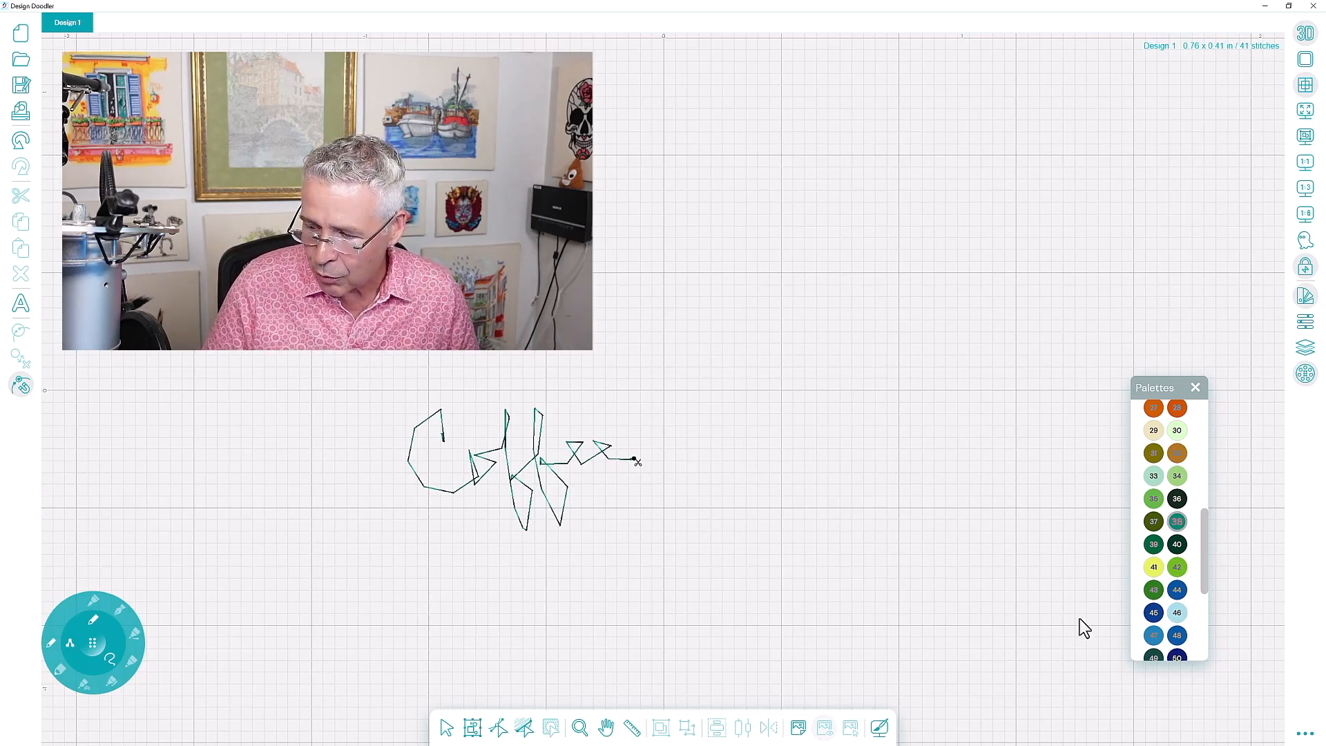
Step: Turn on the outline display and hide the stitches so only the vector line of "Coffee" is shown
{"action": "left_click", "coordinate": [1304, 733]}
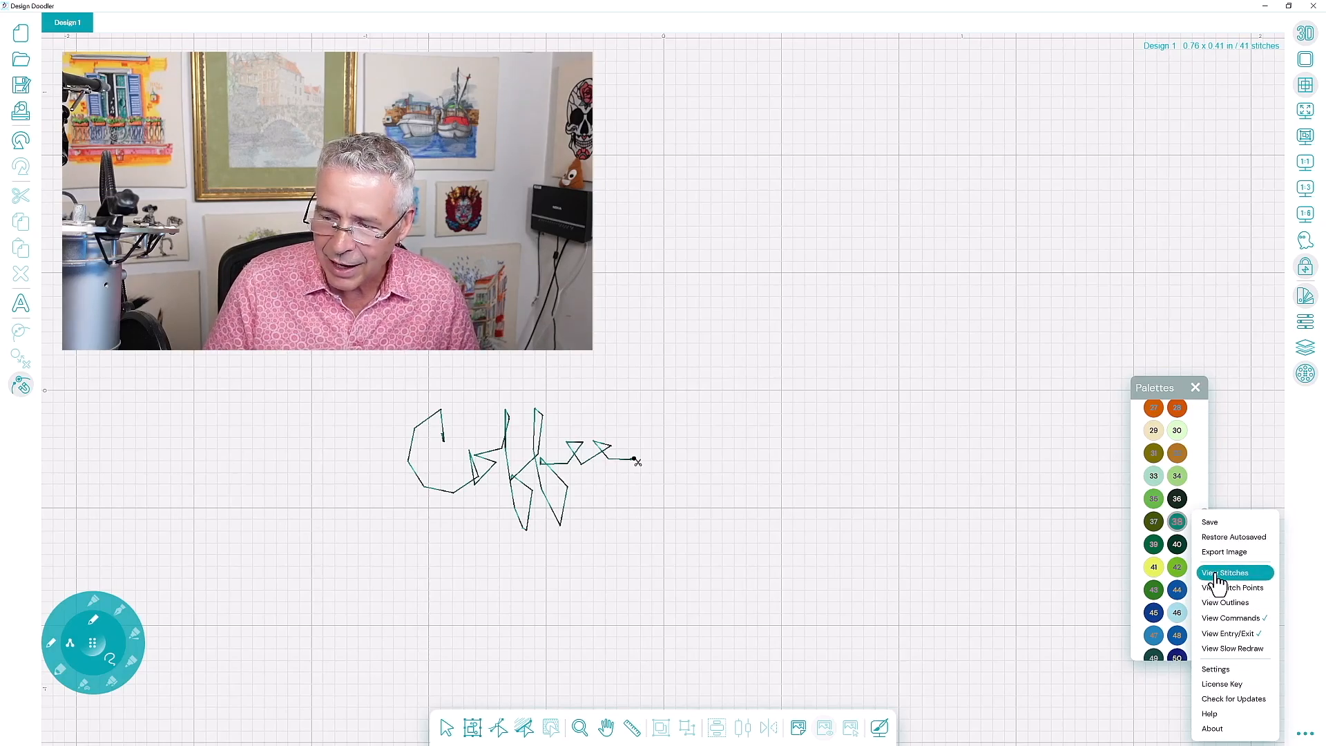
{"action": "left_click", "coordinate": [1215, 603]}
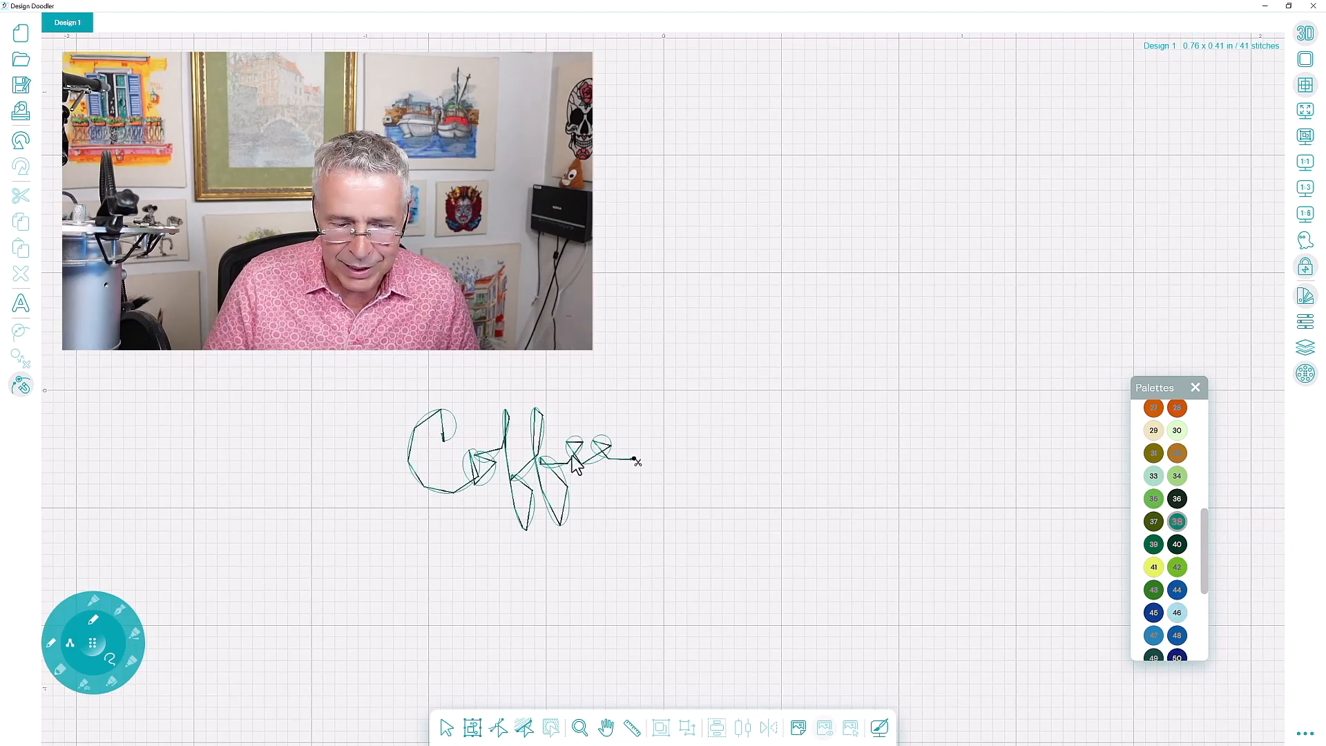
{"action": "left_click", "coordinate": [1305, 733]}
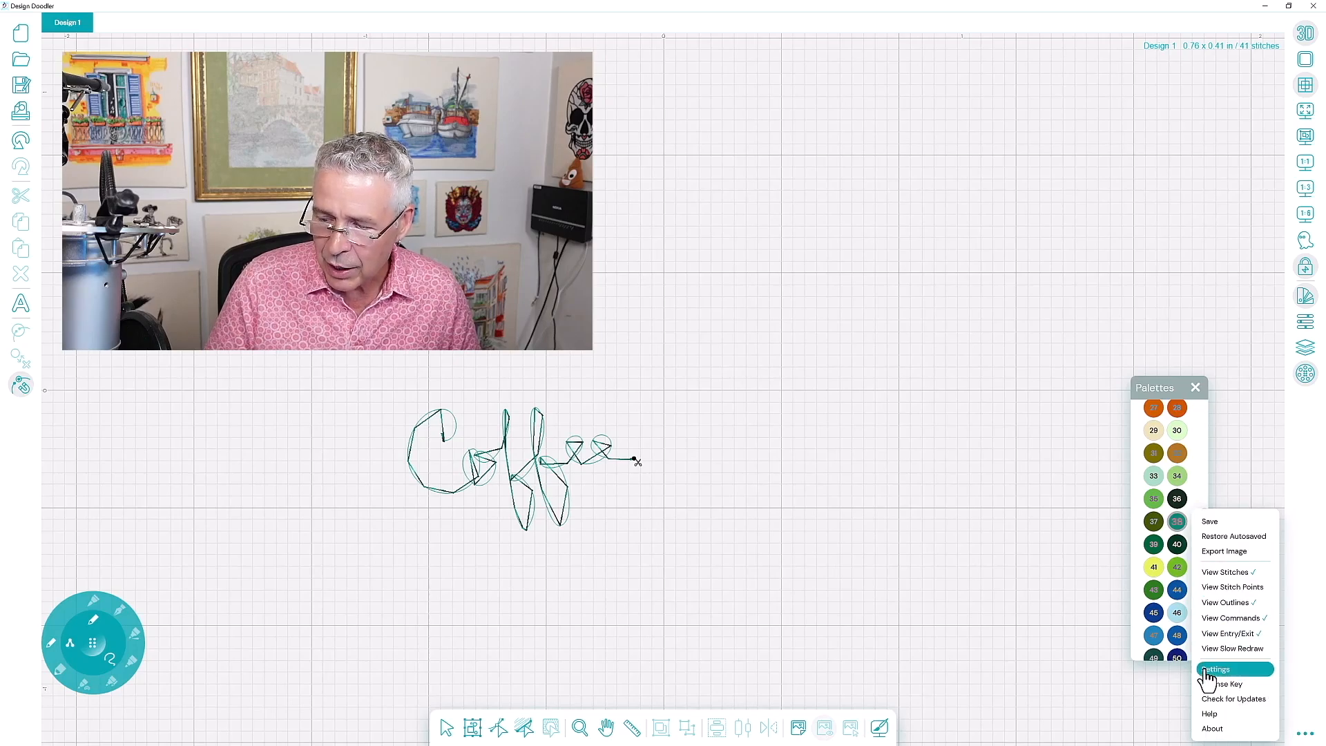
{"action": "left_click", "coordinate": [1215, 598]}
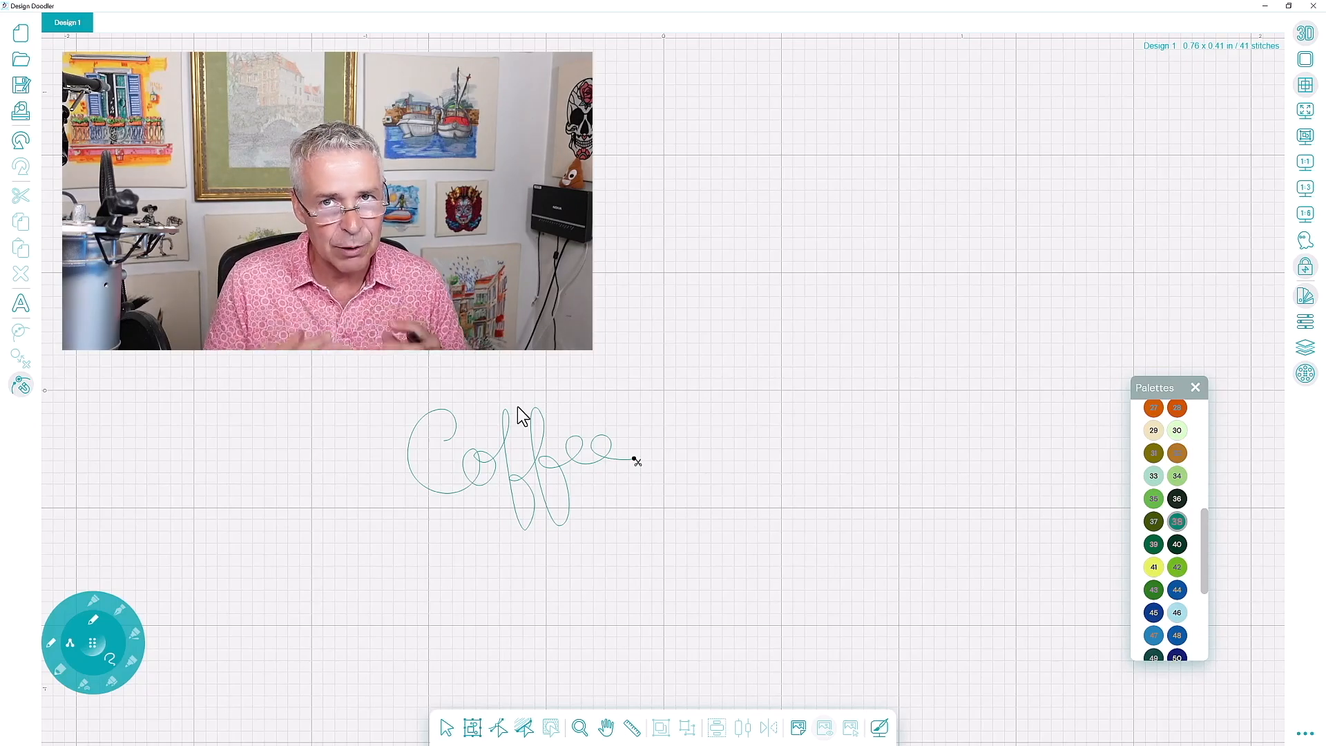
Step: Add a node to the Coffee line on the outer side of the second f's lower loop
{"action": "left_click", "coordinate": [445, 728]}
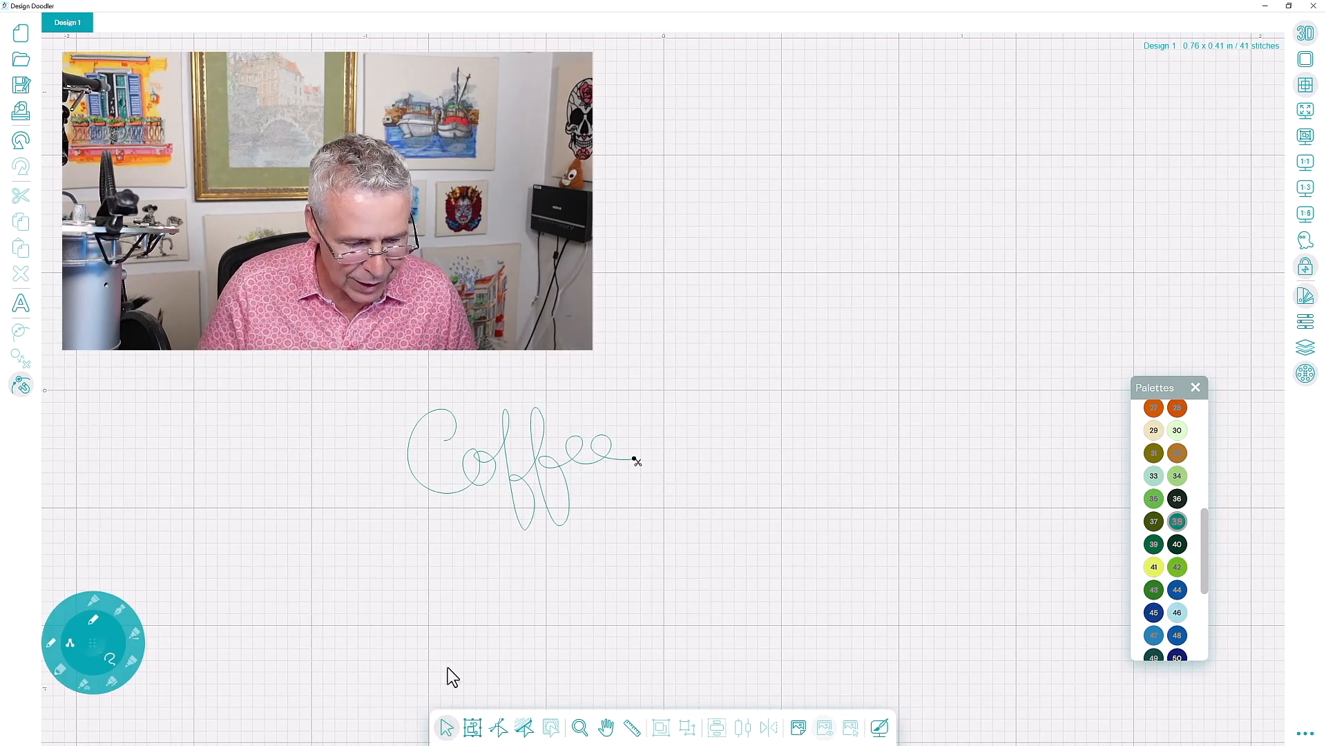
{"action": "left_click", "coordinate": [464, 492]}
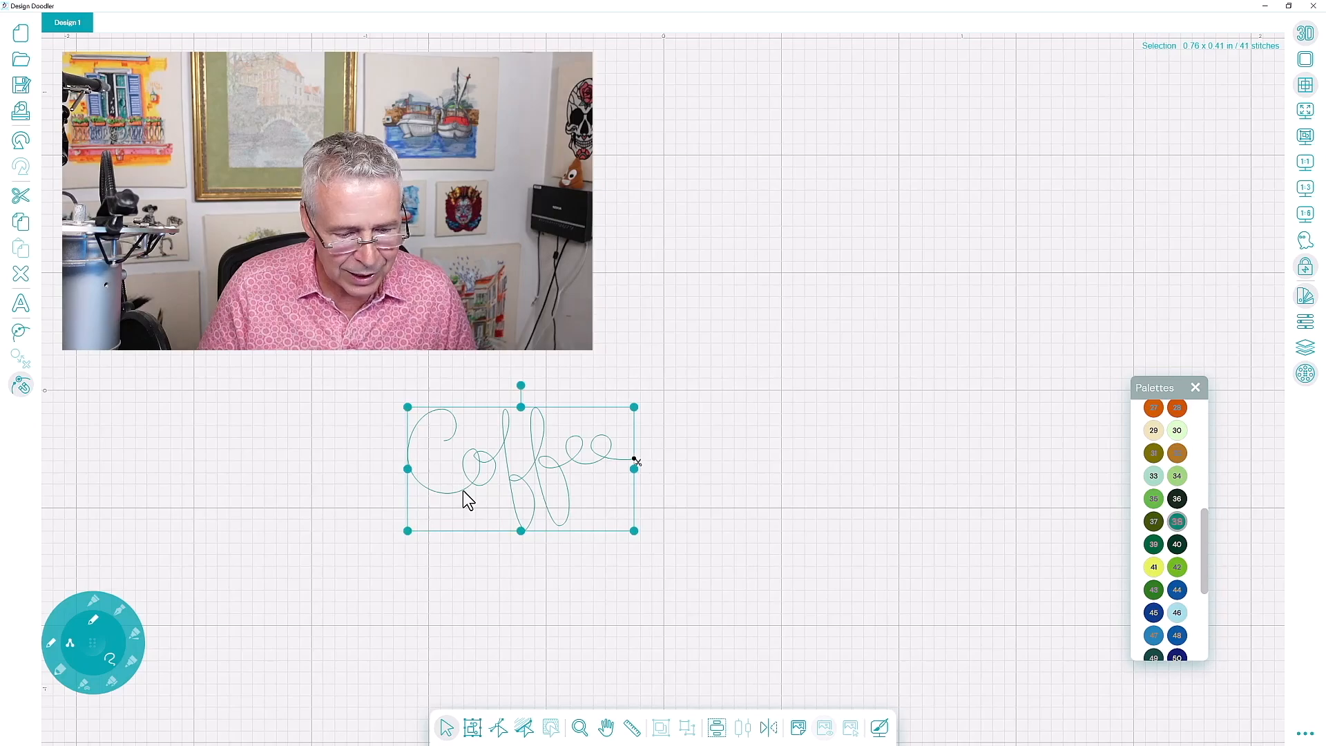
{"action": "left_click", "coordinate": [499, 728]}
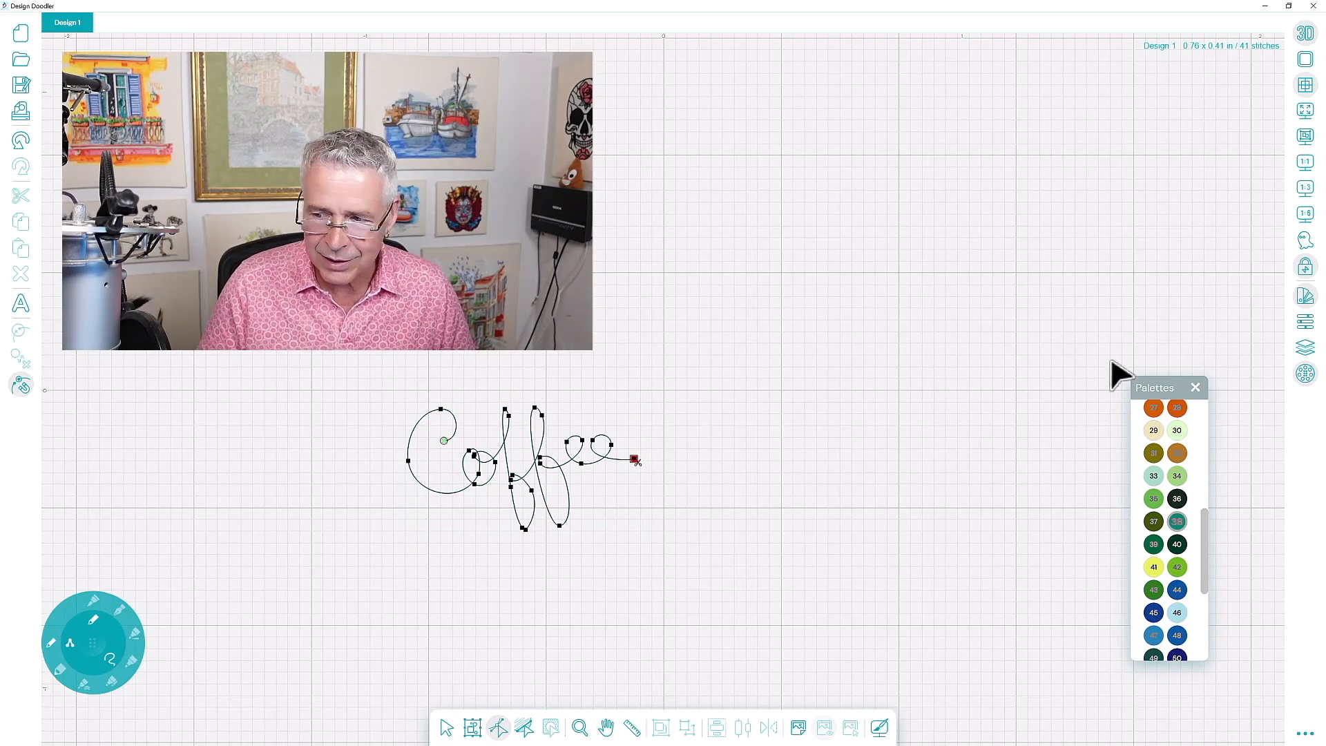
{"action": "left_click", "coordinate": [1305, 328]}
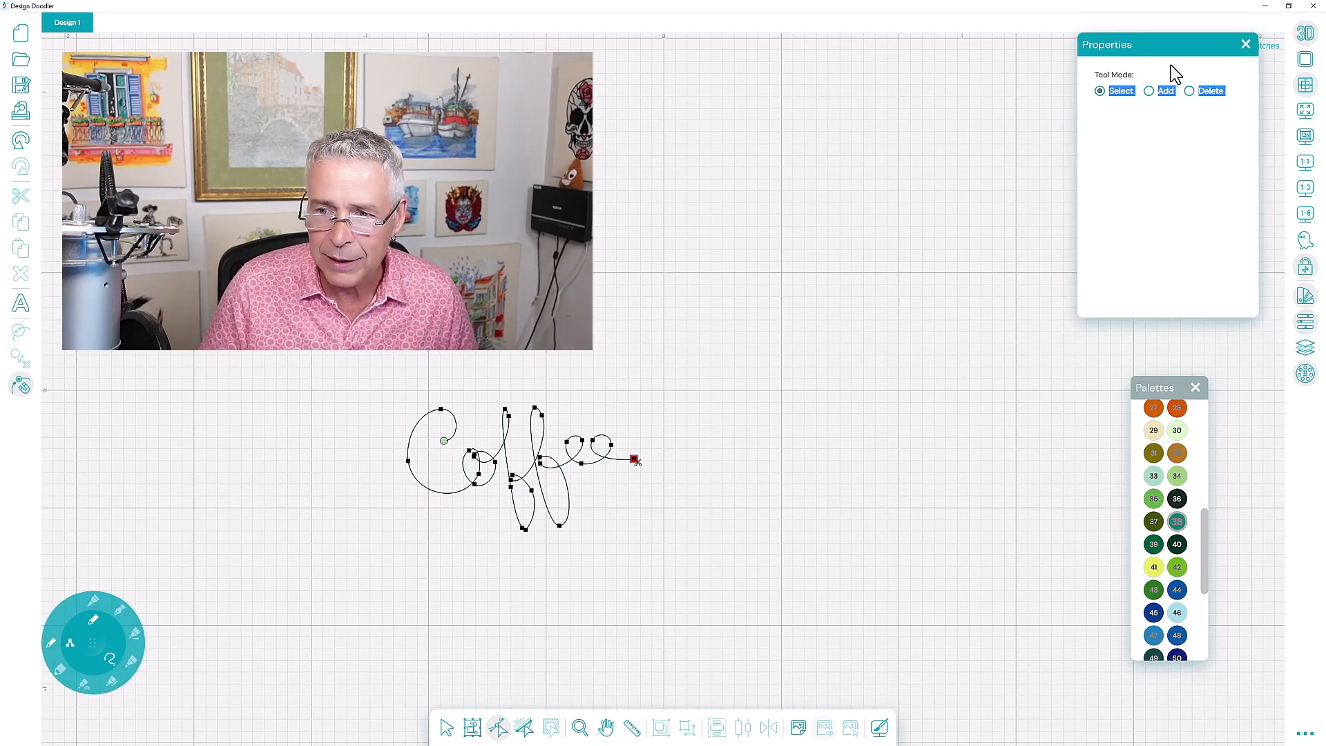
{"action": "left_click_drag", "start_coordinate": [1165, 45], "coordinate": [784, 285]}
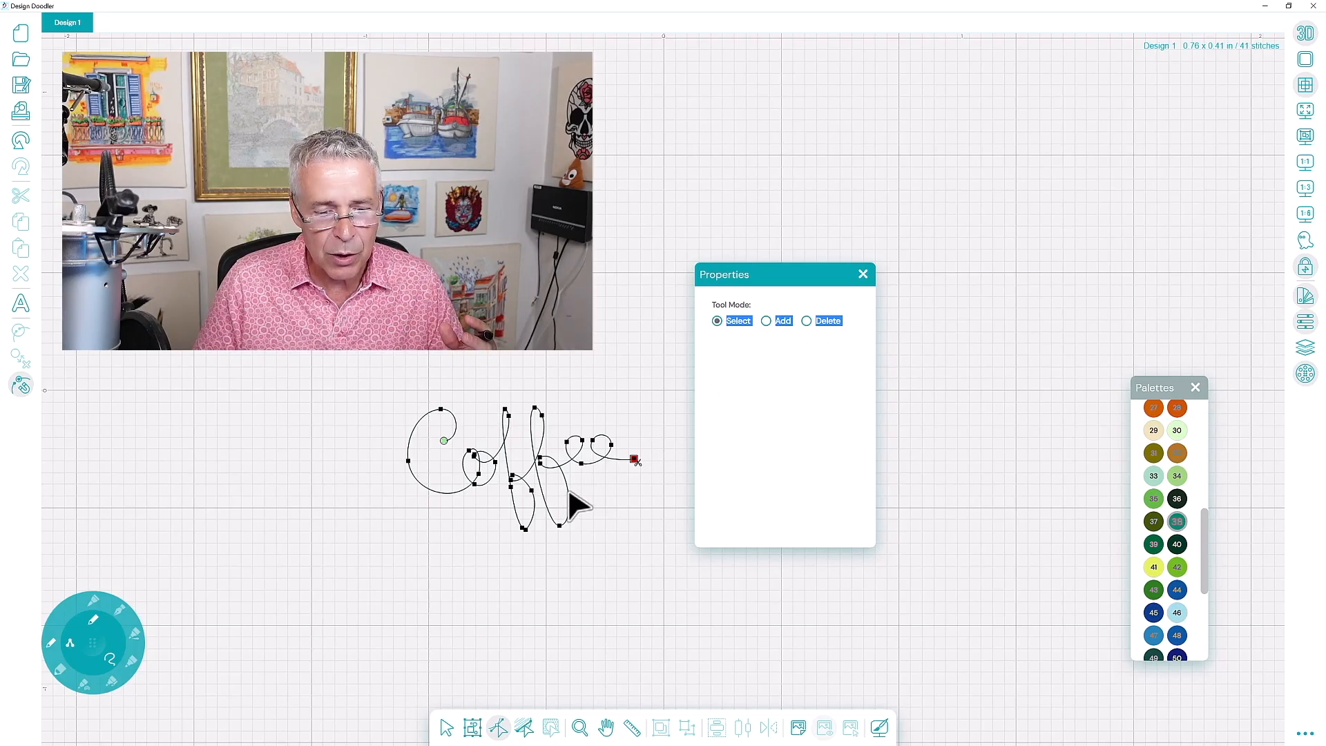
{"action": "left_click", "coordinate": [766, 321]}
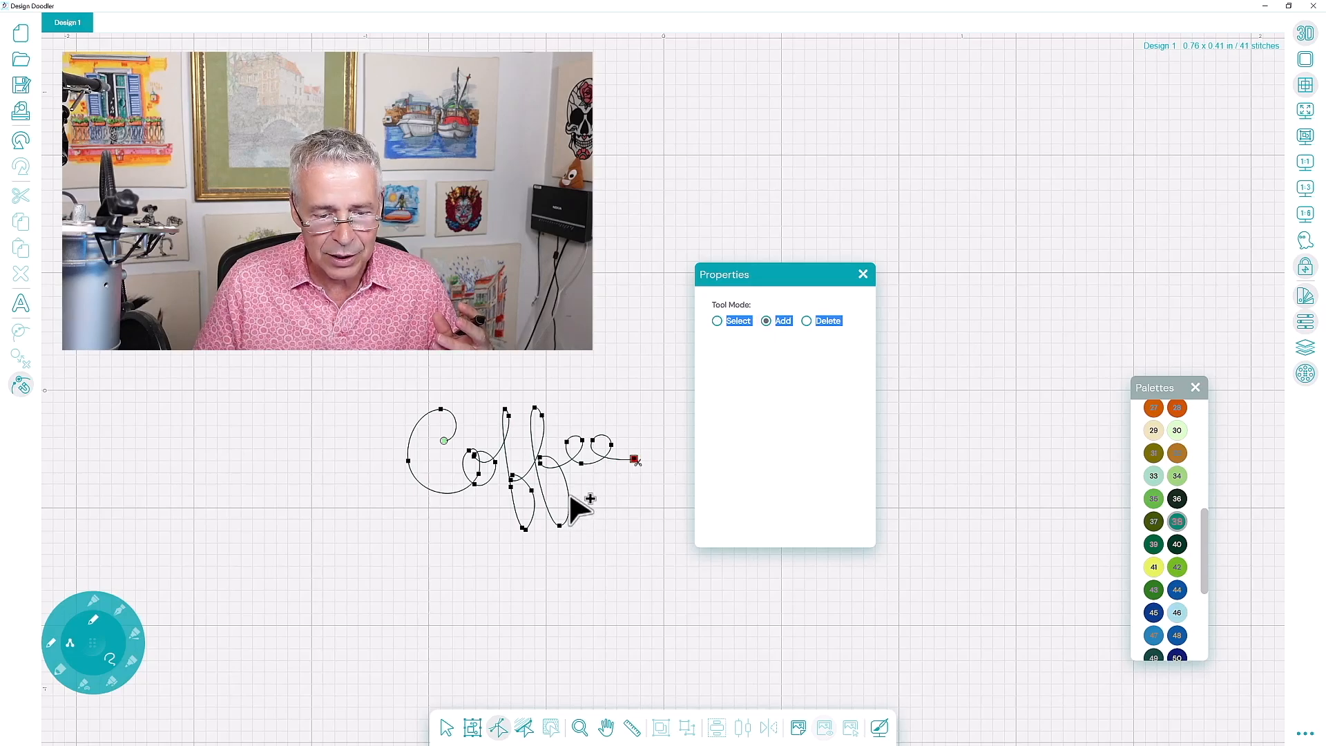
{"action": "left_click", "coordinate": [568, 496]}
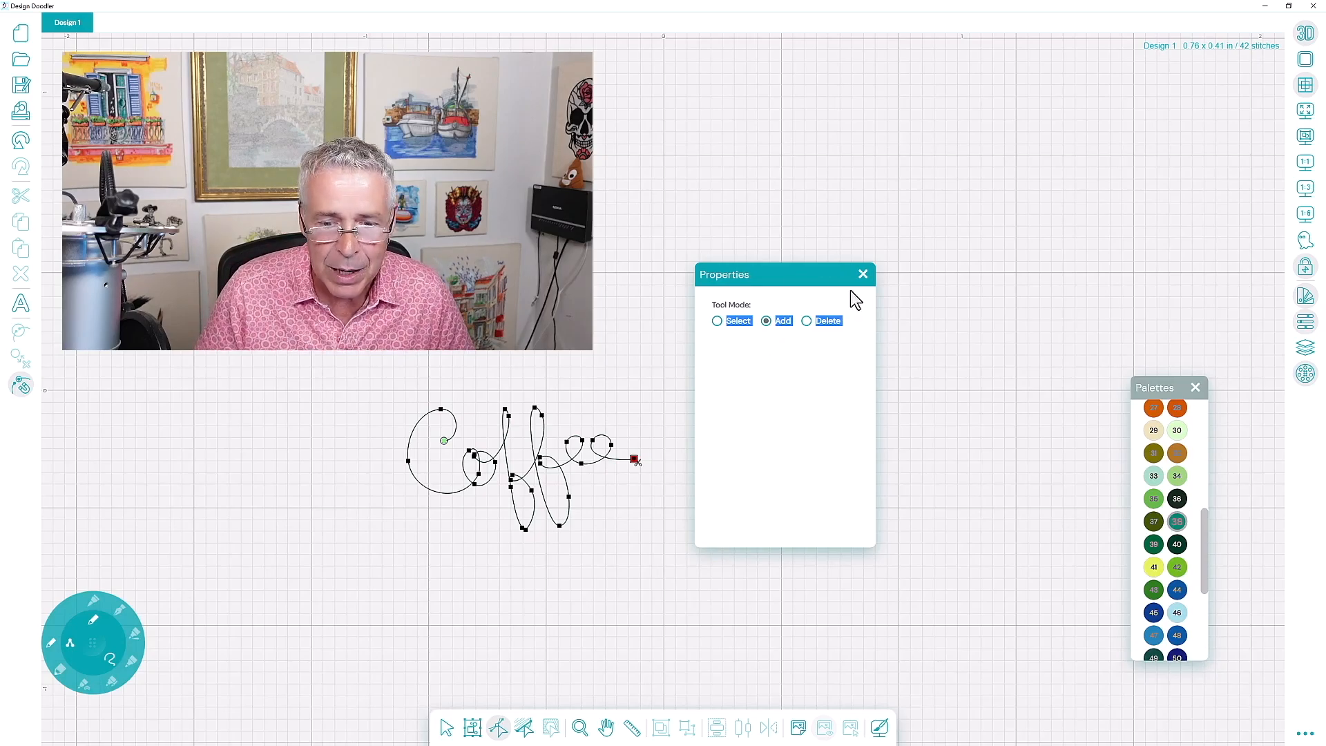
{"action": "left_click", "coordinate": [863, 274]}
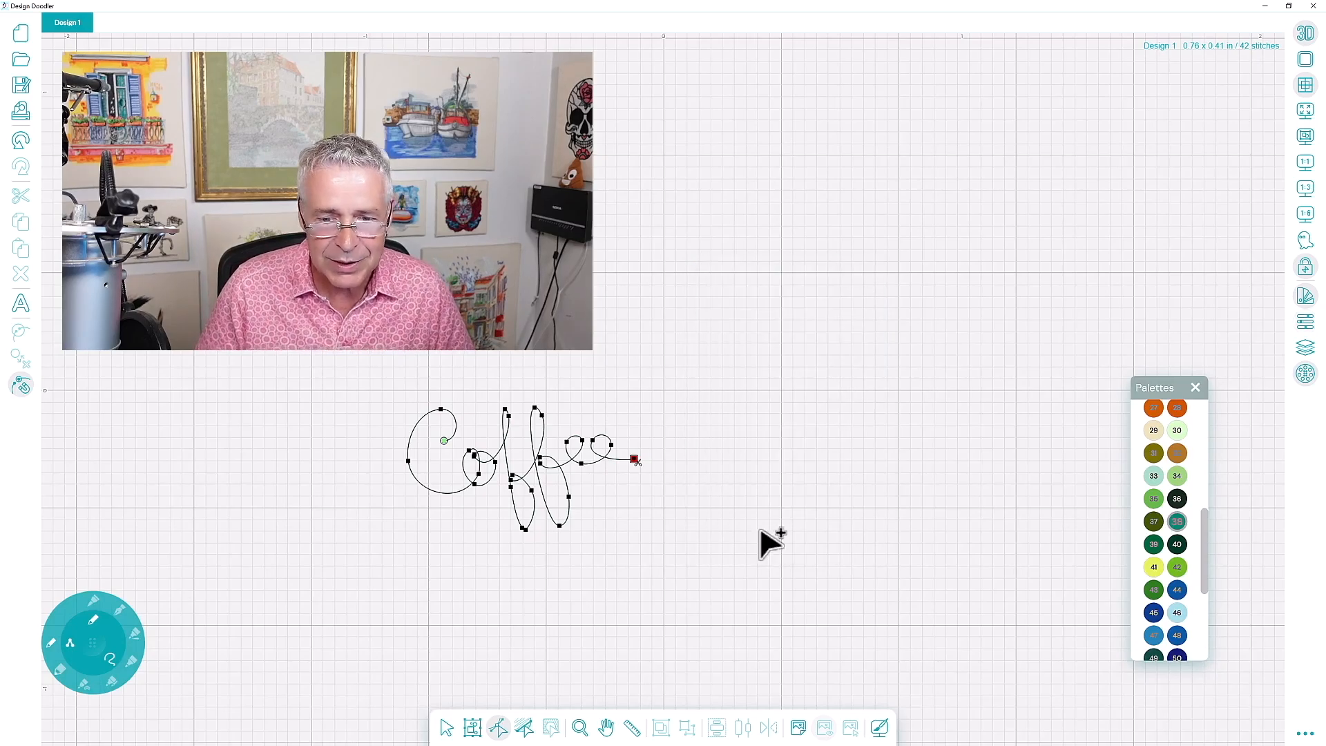
Step: Leave node editing and display the stitches again over the Coffee outlines
{"action": "left_click", "coordinate": [447, 727]}
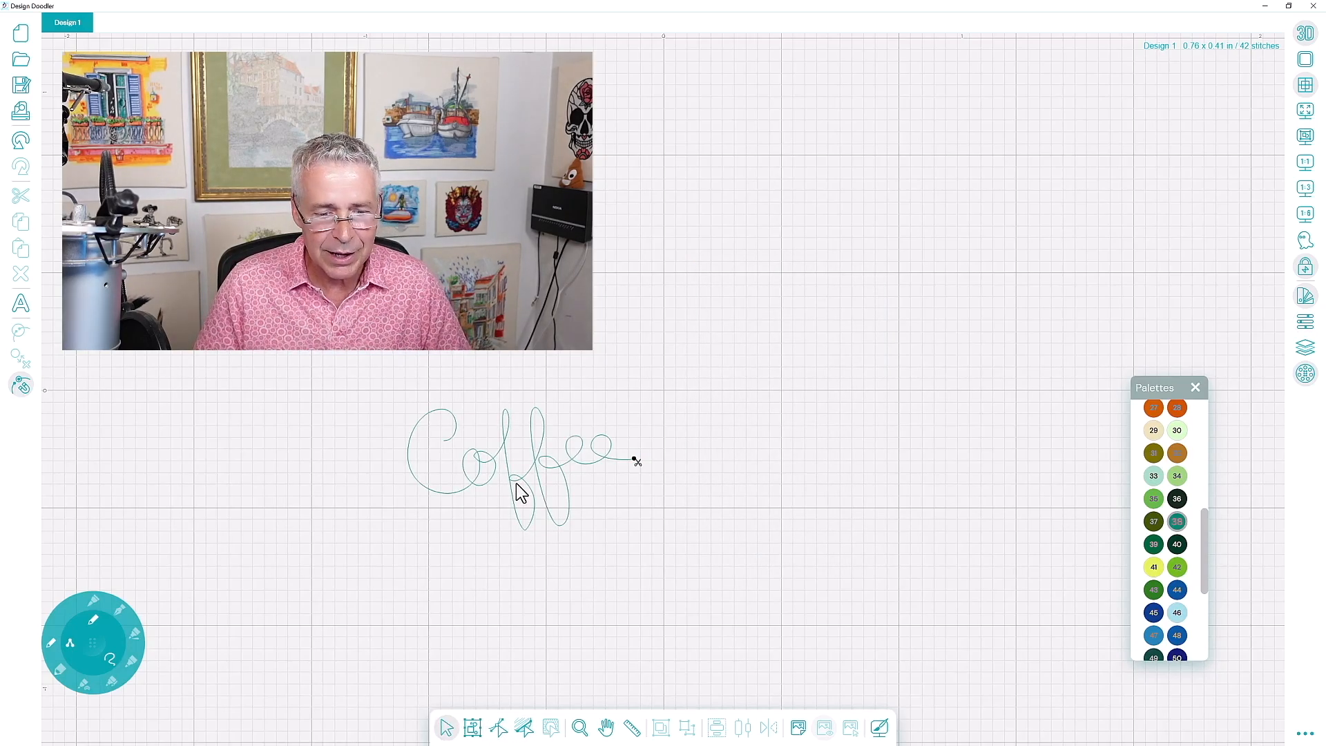
{"action": "left_click", "coordinate": [1309, 738]}
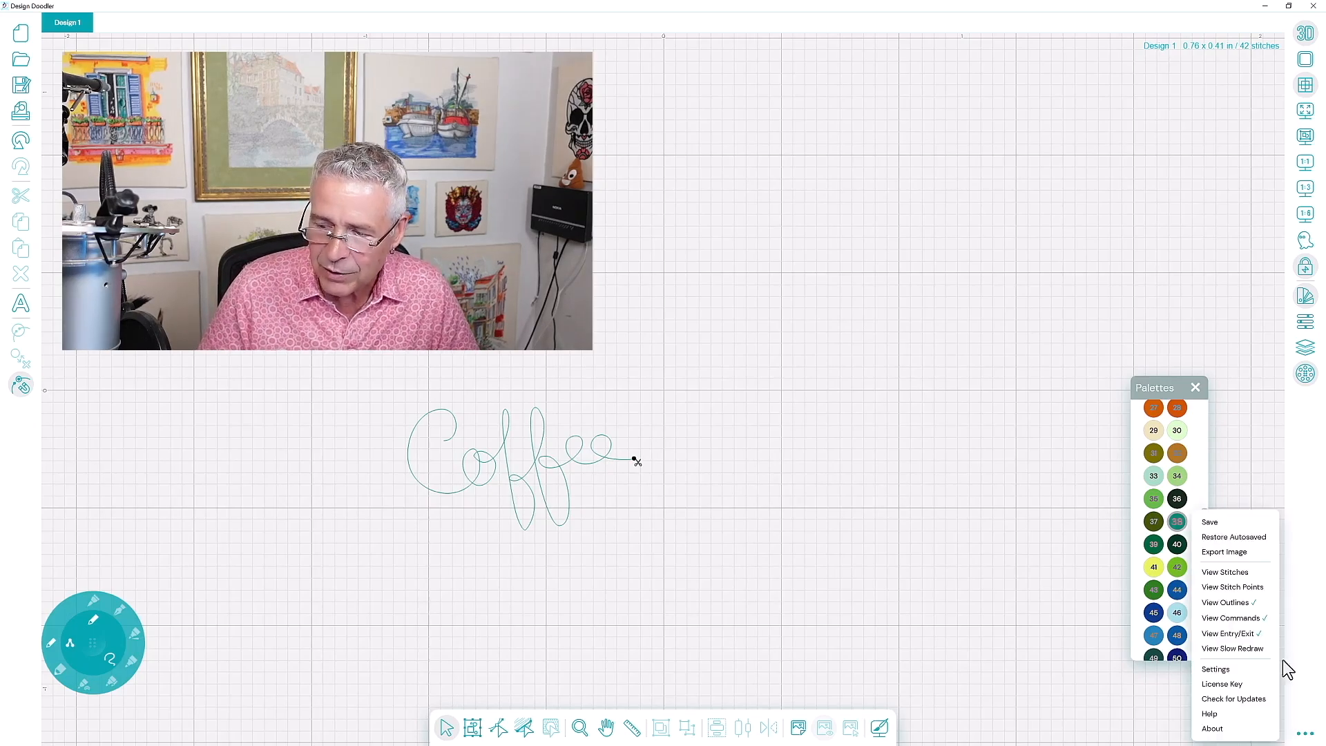
{"action": "left_click", "coordinate": [1217, 573]}
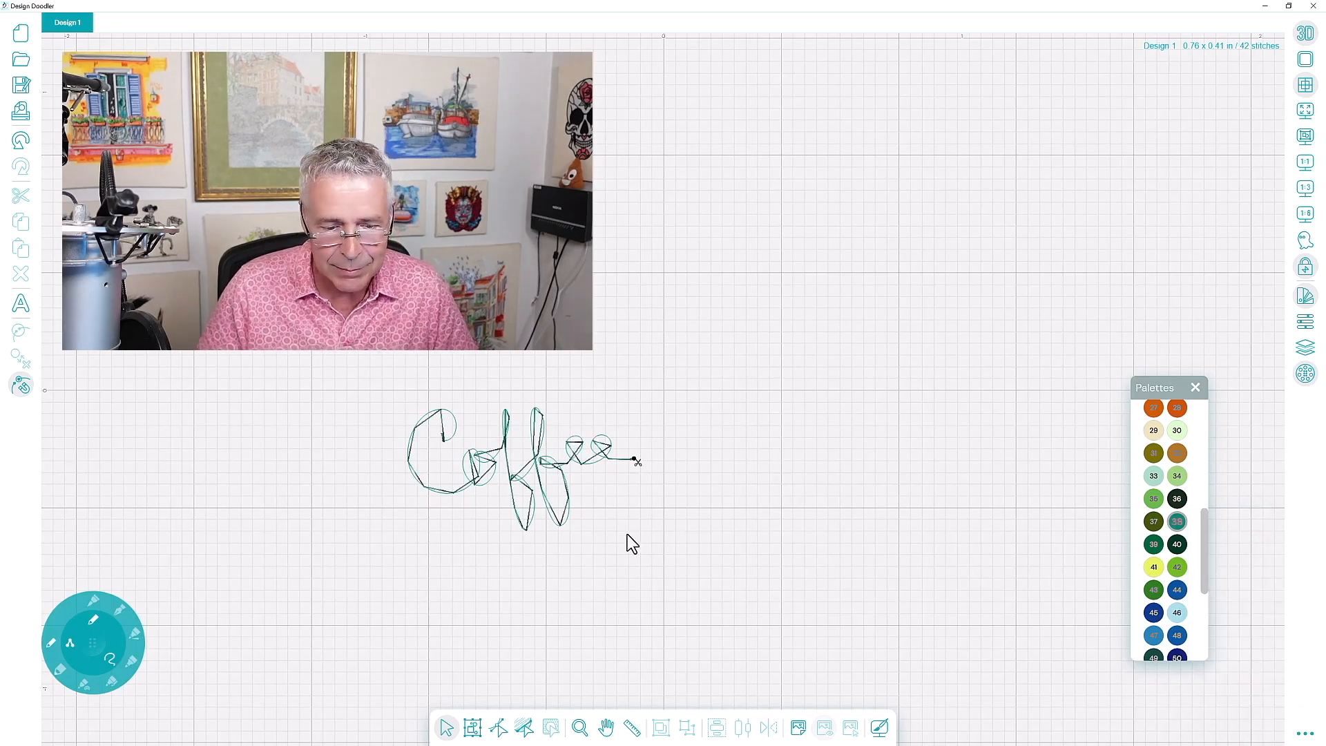
Step: Select the Coffee lettering and reduce the stitch length of its run line so the stitches follow the curves
{"action": "left_click", "coordinate": [472, 729]}
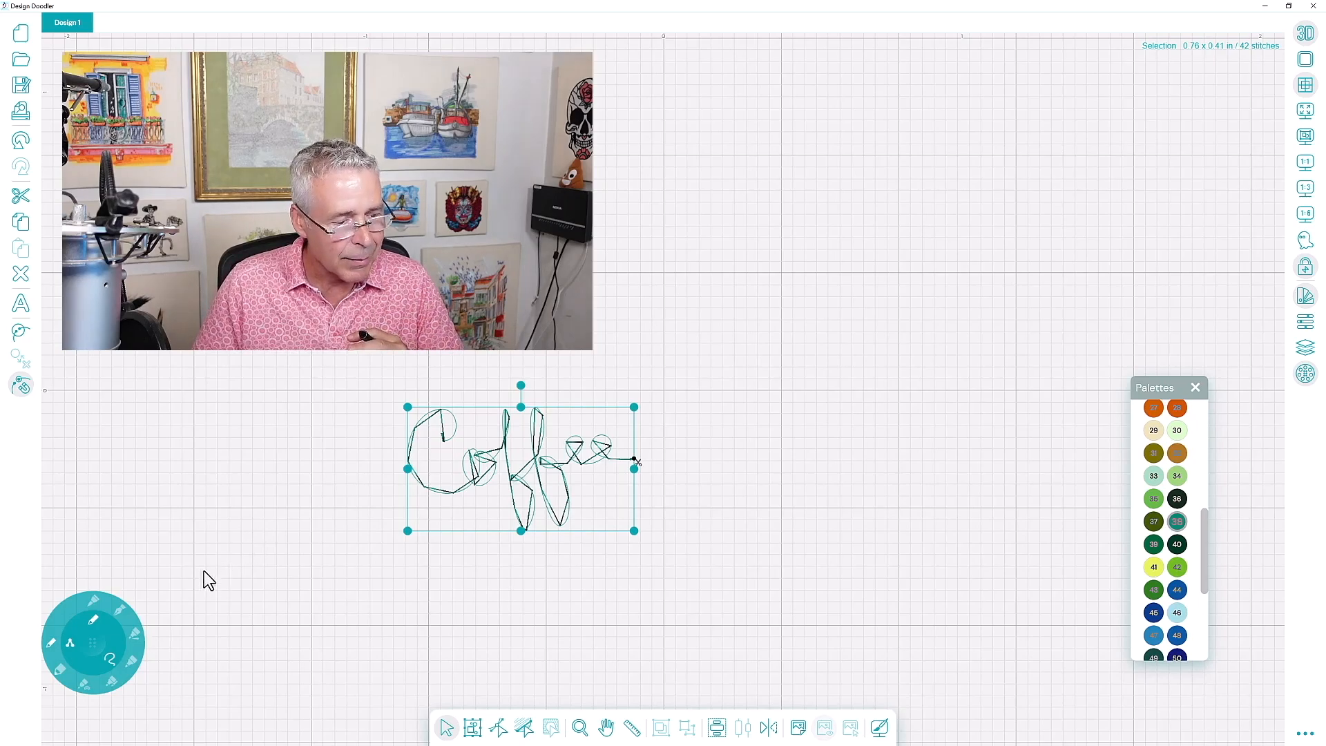
{"action": "left_click", "coordinate": [1305, 324]}
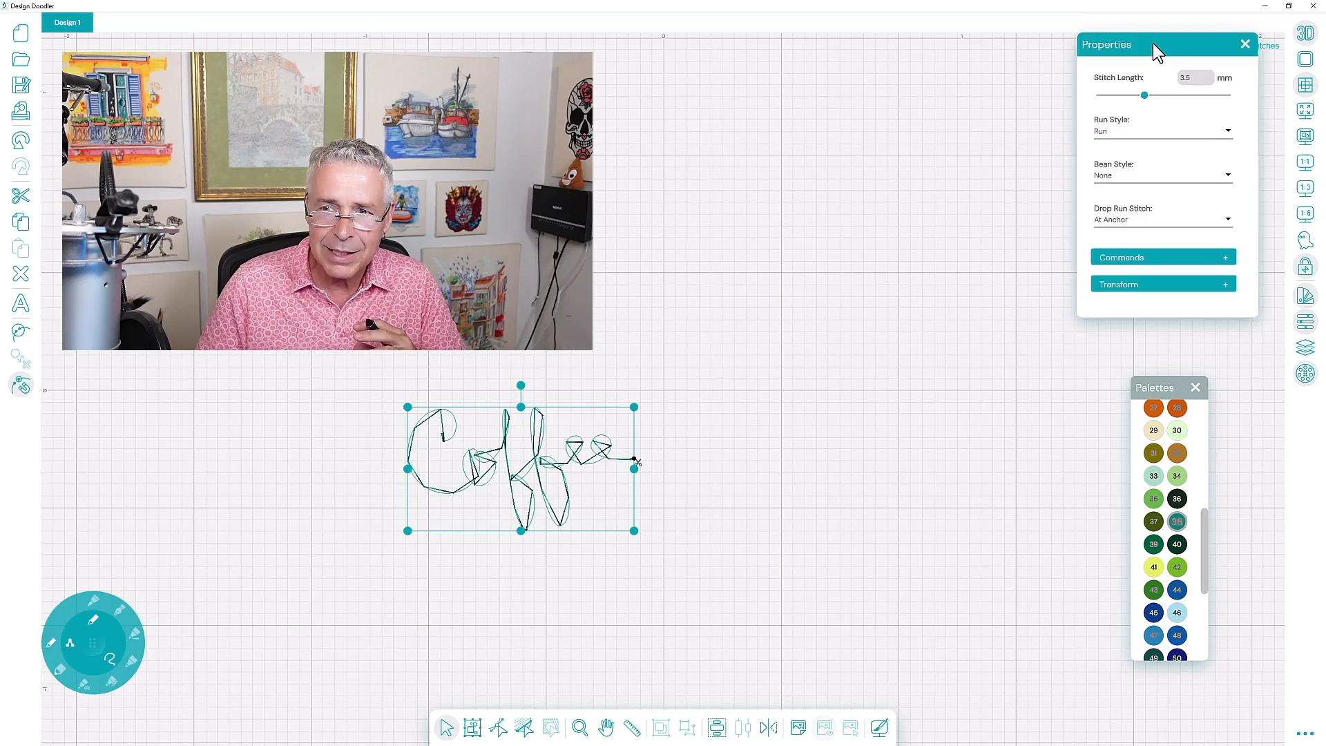
{"action": "left_click_drag", "start_coordinate": [1153, 43], "coordinate": [848, 246]}
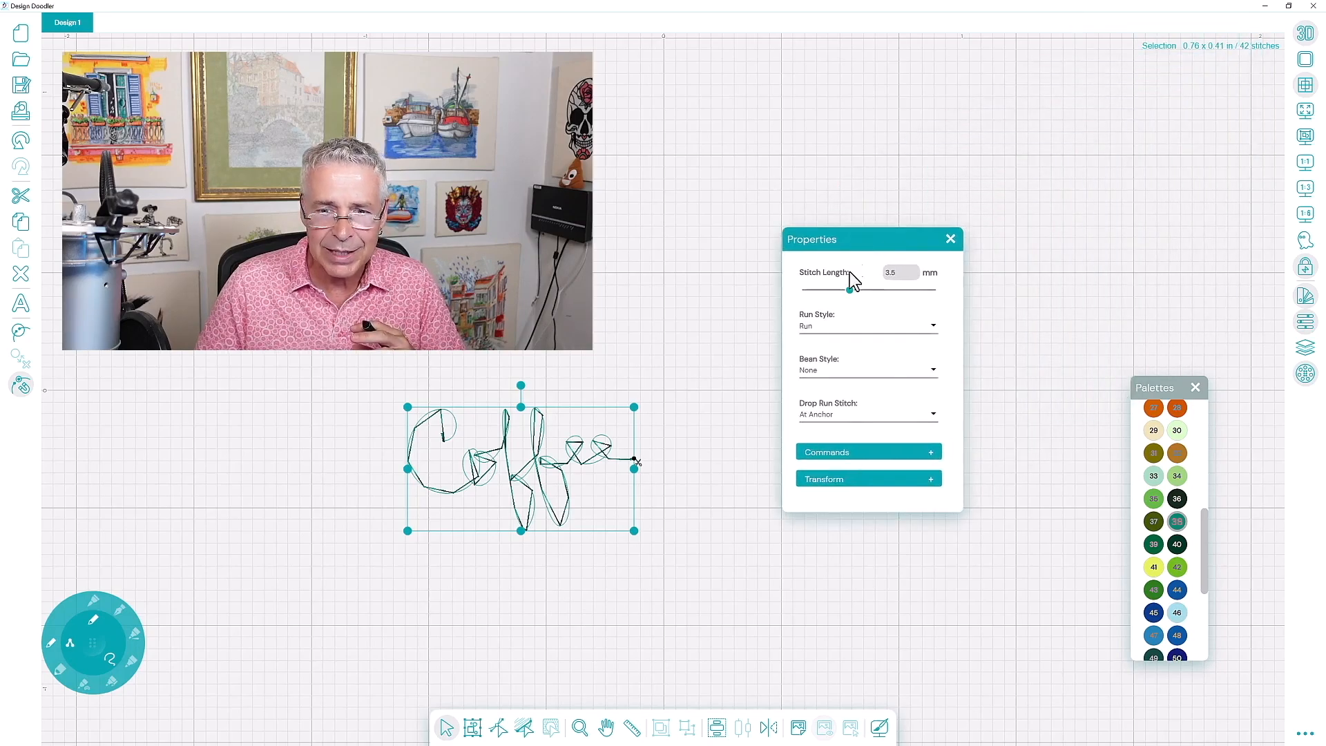
{"action": "double_click", "coordinate": [893, 272]}
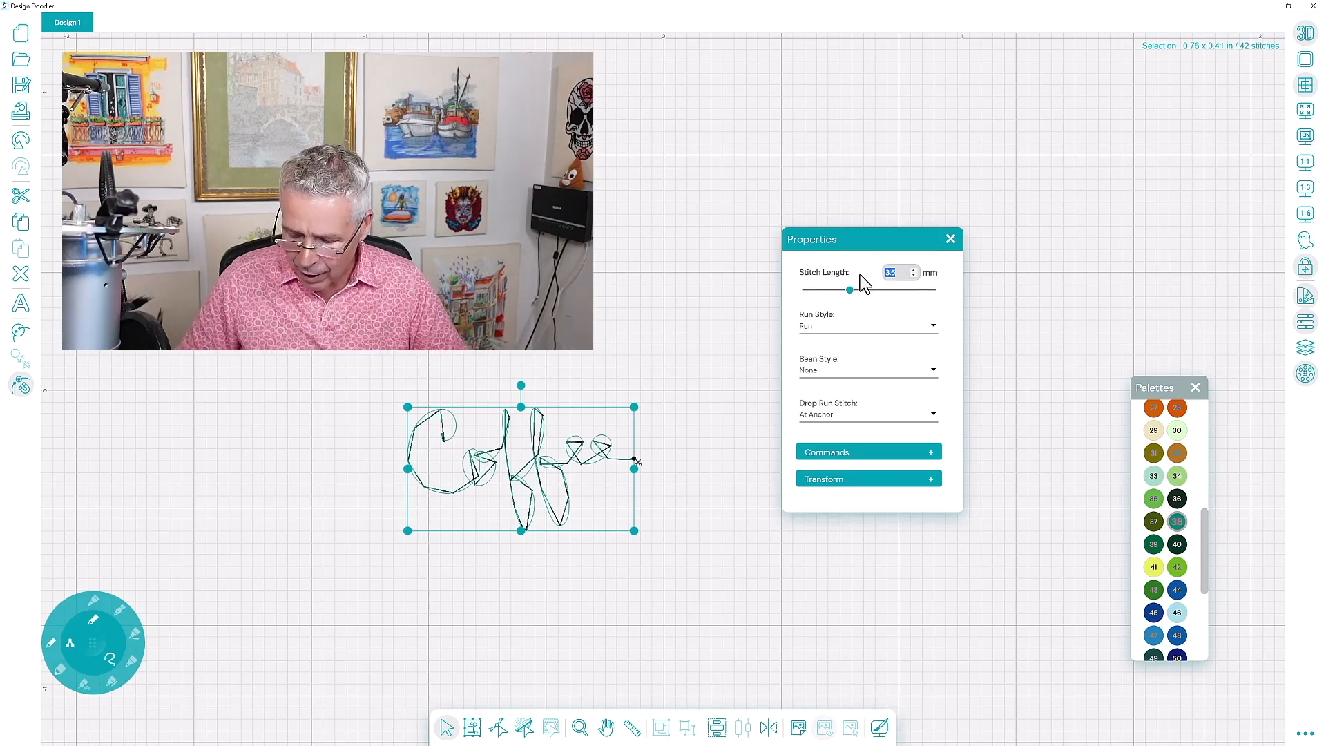
{"action": "key", "text": "BackSpace"}
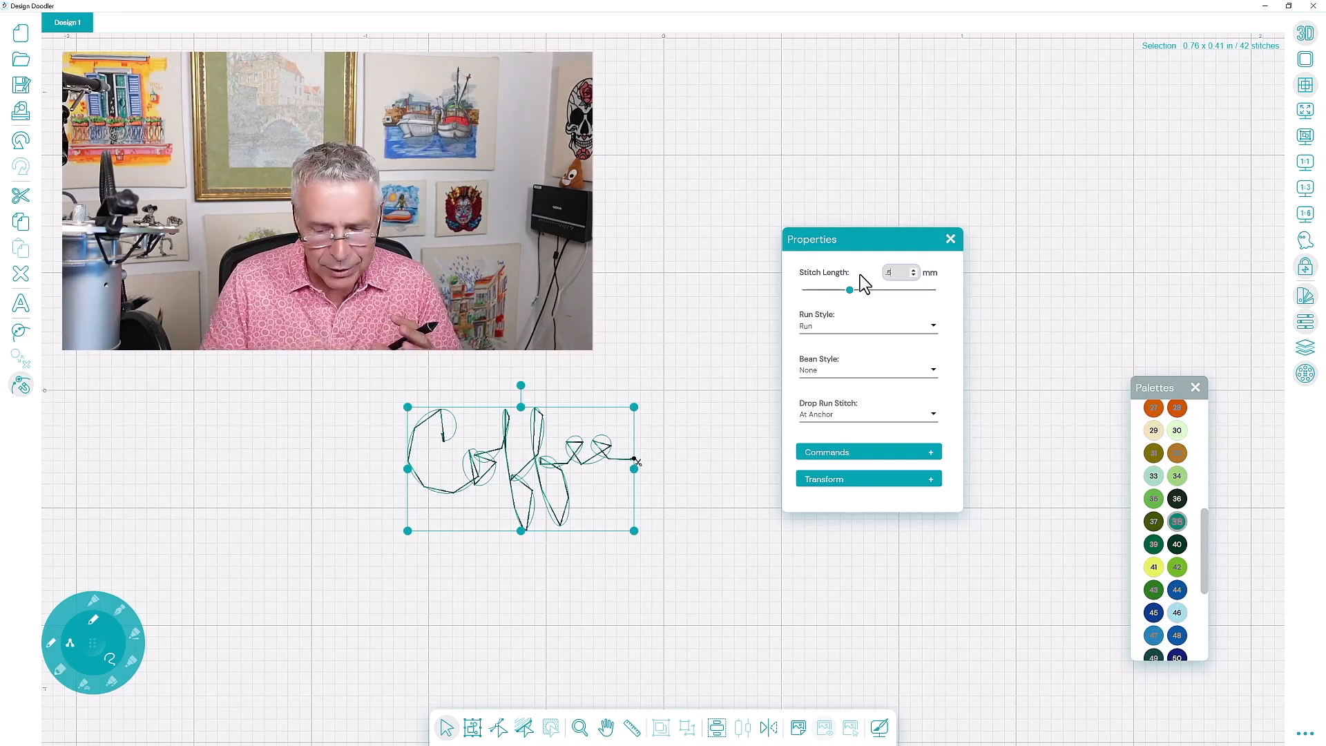
{"action": "key", "text": "Return"}
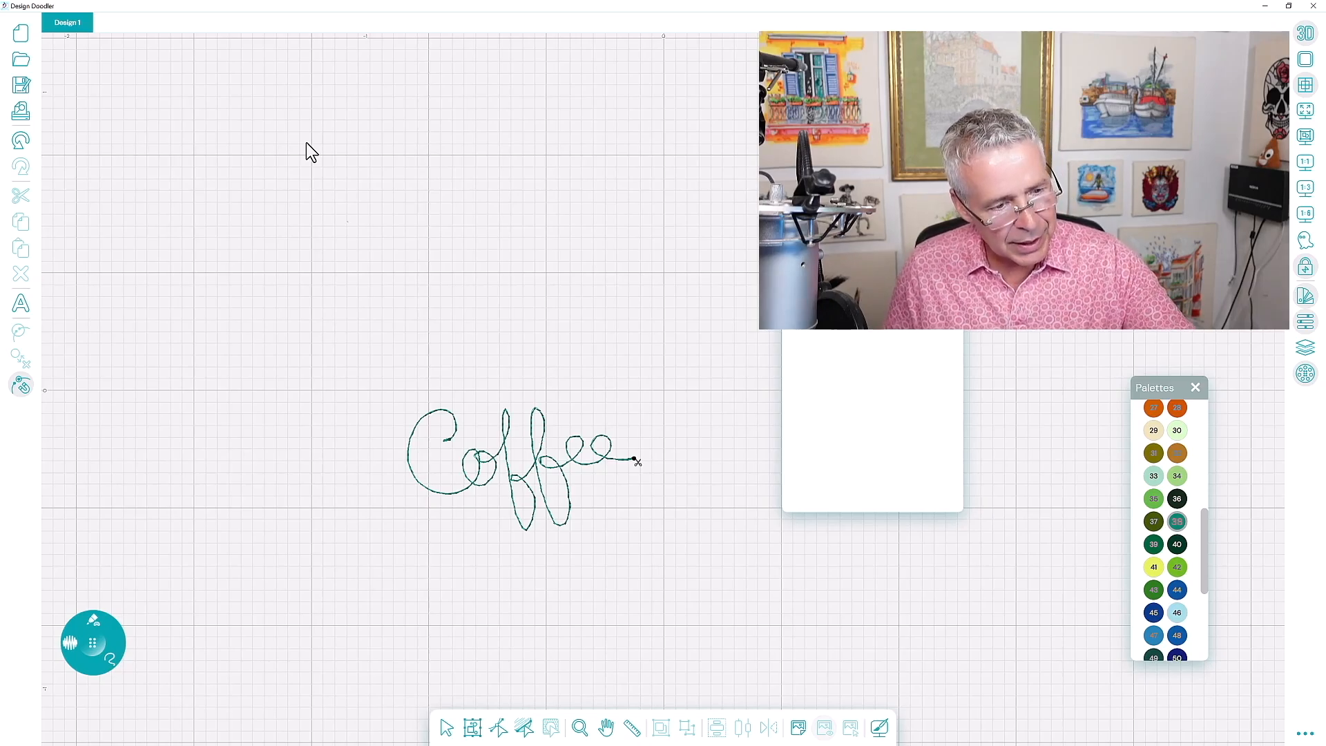
Step: Draw a large closed freehand fill shape above the Coffee lettering, with a small lobe on its left end
{"action": "mouse_move", "coordinate": [348, 222]}
{"action": "left_mouse_down"}
{"action": "mouse_move", "coordinate": [302, 218]}
{"action": "mouse_move", "coordinate": [249, 270]}
{"action": "mouse_move", "coordinate": [307, 324]}
{"action": "mouse_move", "coordinate": [462, 379]}
{"action": "mouse_move", "coordinate": [562, 377]}
{"action": "mouse_move", "coordinate": [654, 315]}
{"action": "mouse_move", "coordinate": [641, 201]}
{"action": "mouse_move", "coordinate": [544, 145]}
{"action": "mouse_move", "coordinate": [464, 174]}
{"action": "mouse_move", "coordinate": [418, 219]}
{"action": "mouse_move", "coordinate": [348, 221]}
{"action": "left_mouse_up"}
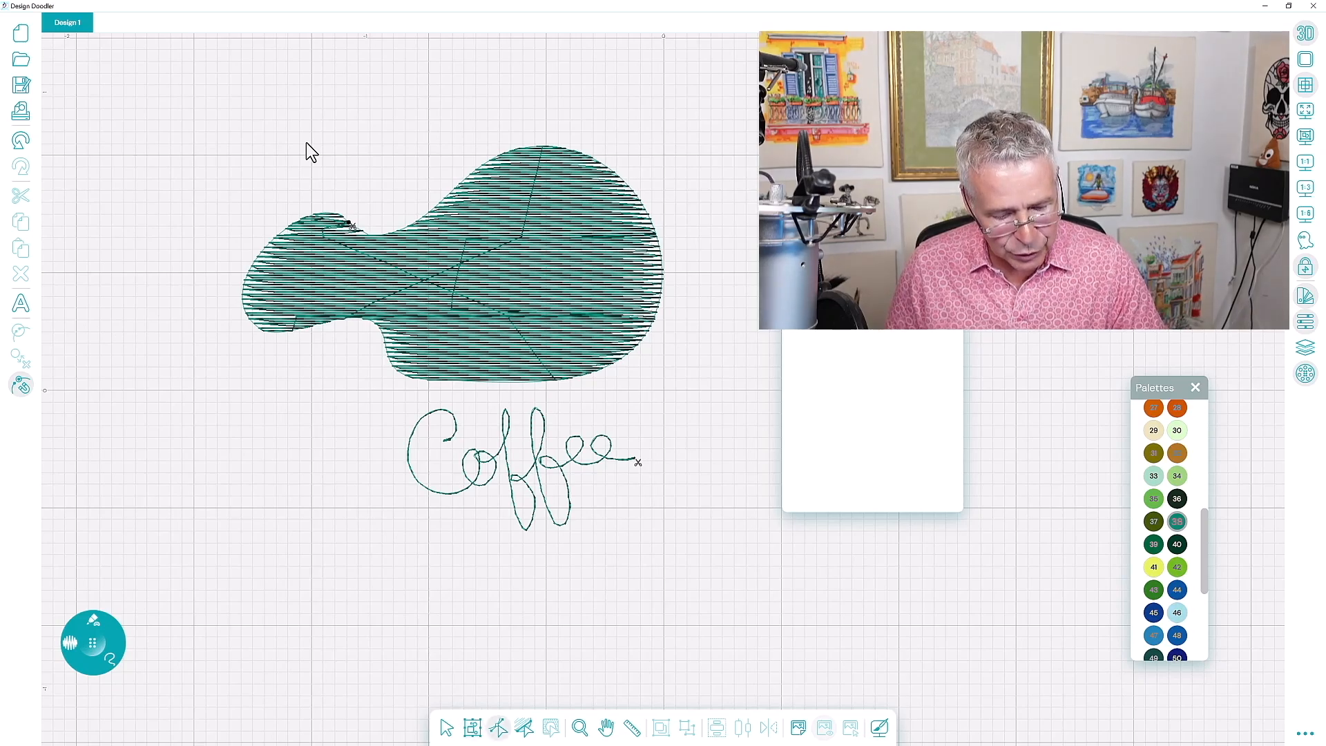
Step: Cut a roundish hole into the small left lobe of the filled shape
{"action": "left_click", "coordinate": [447, 727]}
{"action": "left_click", "coordinate": [452, 263]}
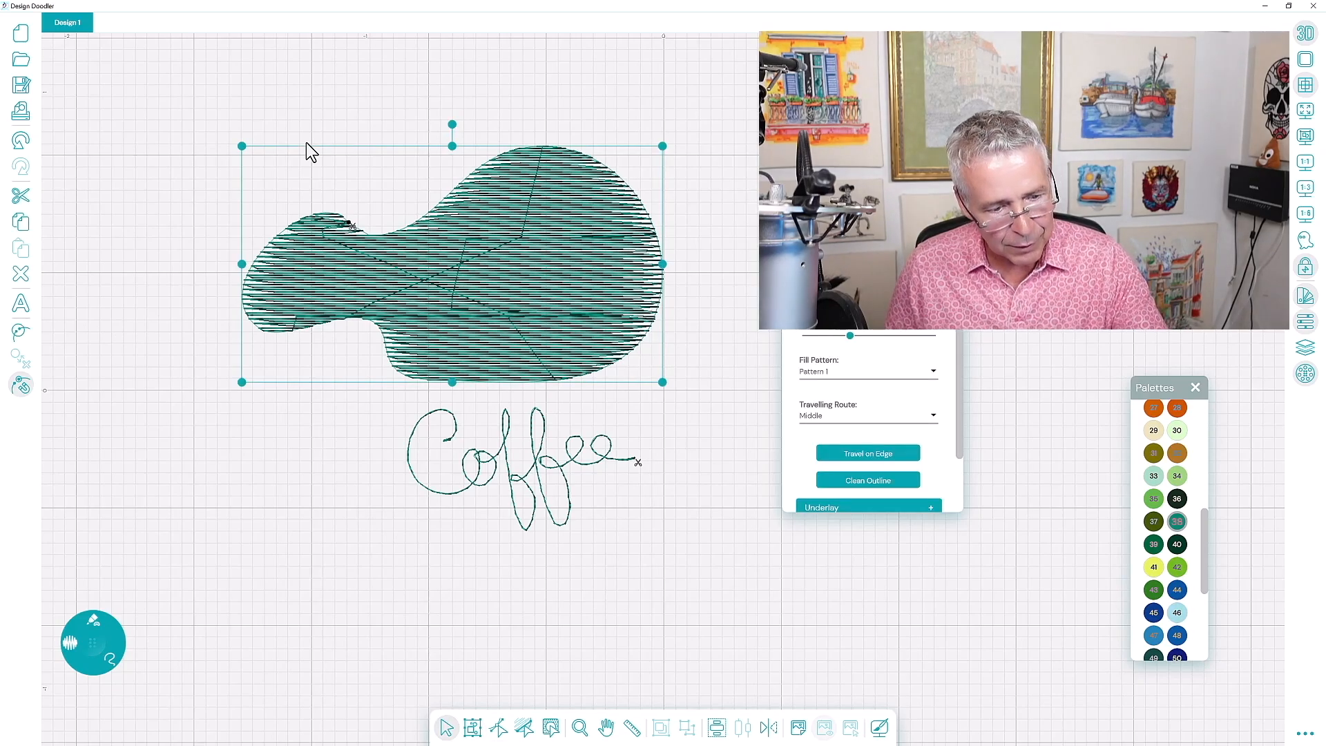
{"action": "left_click", "coordinate": [550, 727]}
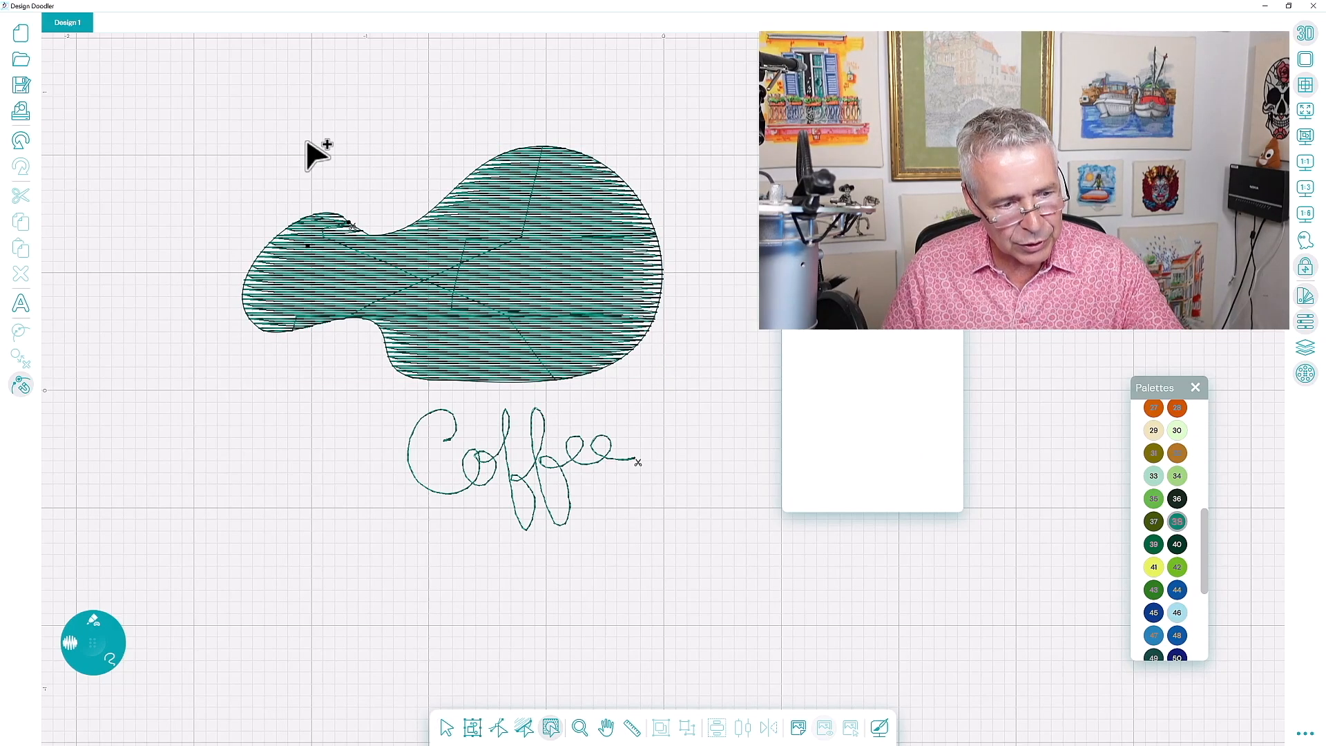
{"action": "left_click", "coordinate": [297, 256]}
{"action": "left_click", "coordinate": [290, 272]}
{"action": "left_click", "coordinate": [294, 283]}
{"action": "left_click", "coordinate": [313, 293]}
{"action": "left_click", "coordinate": [332, 288]}
{"action": "left_click", "coordinate": [347, 275]}
{"action": "left_click", "coordinate": [347, 259]}
{"action": "left_click", "coordinate": [335, 249]}
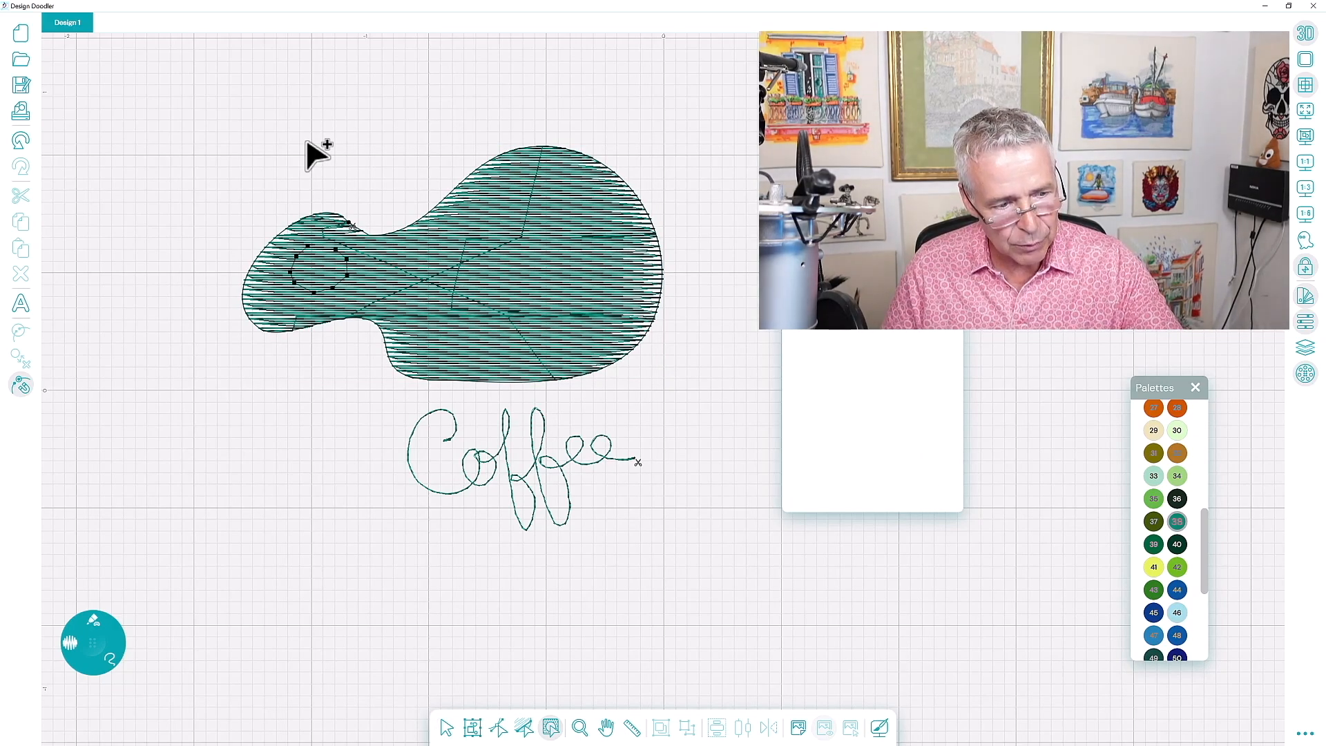
{"action": "key", "text": "Return"}
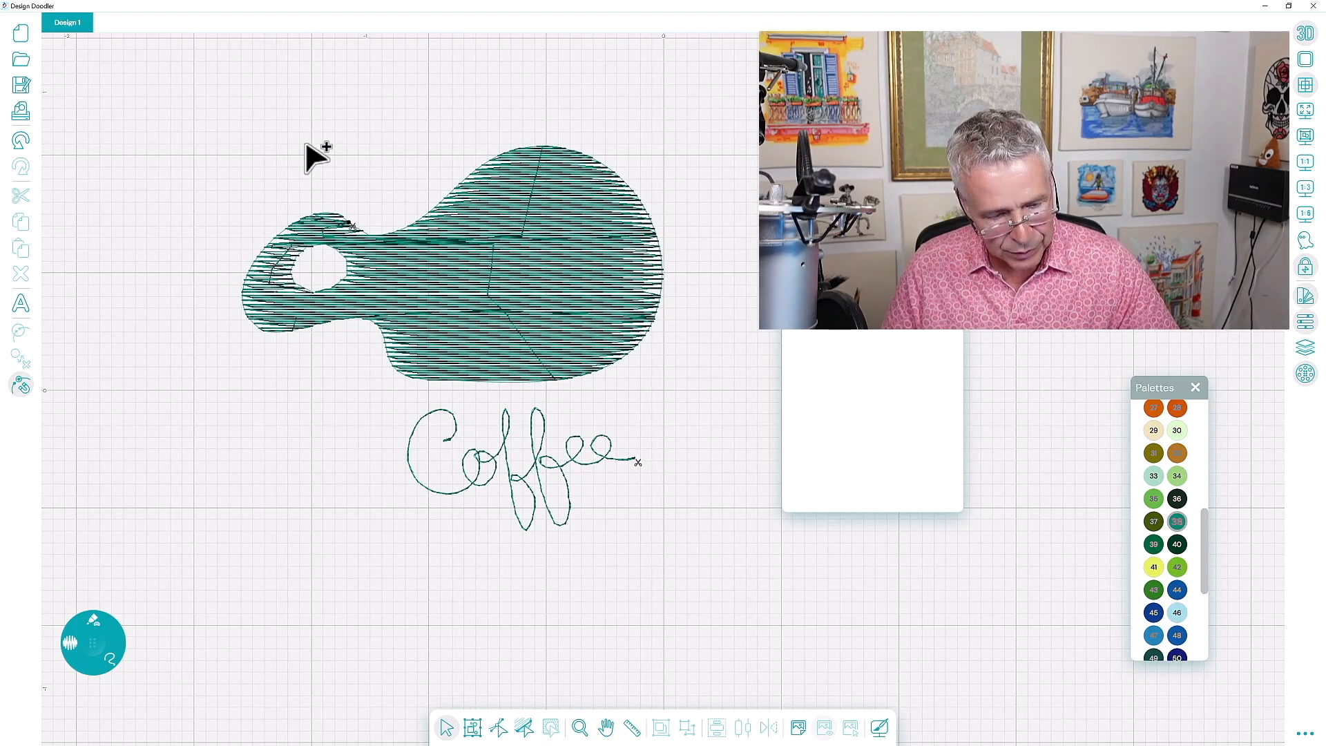
Step: Cut a triangular hole into the large right part of the filled shape
{"action": "left_click", "coordinate": [470, 276]}
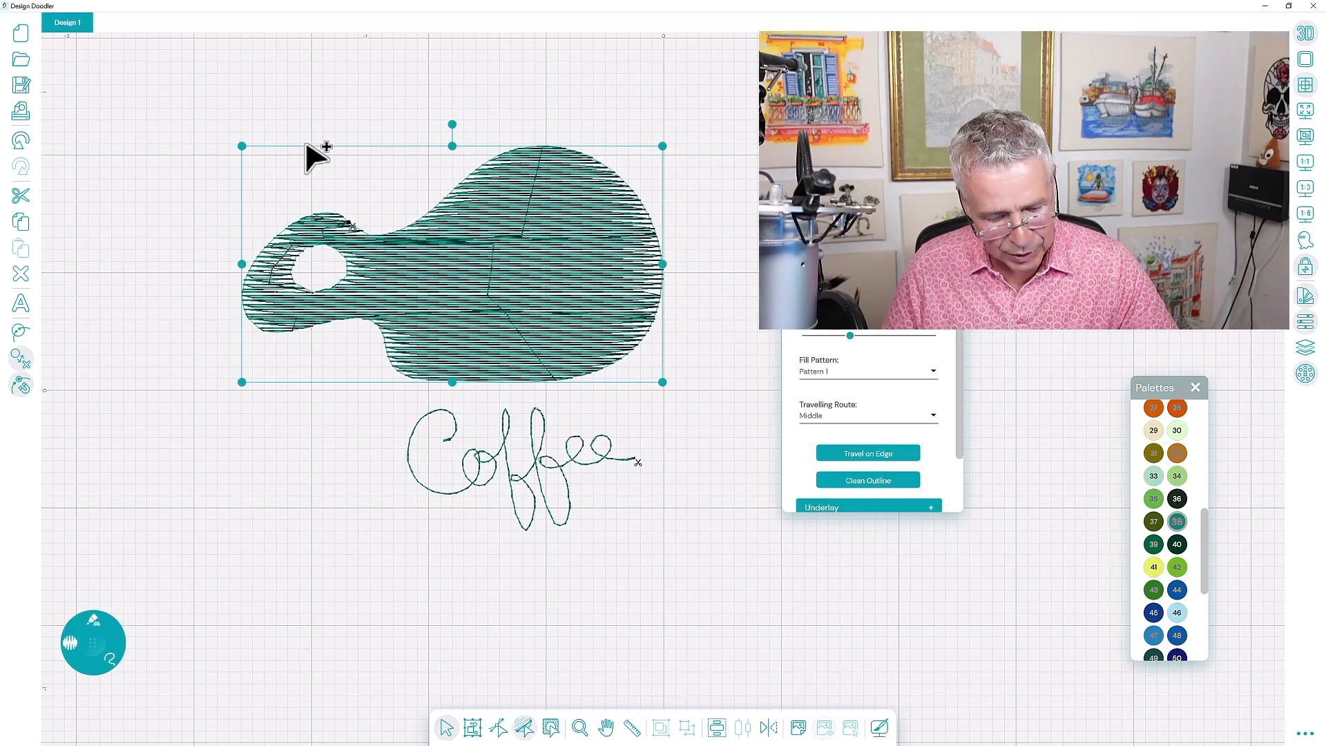
{"action": "left_click", "coordinate": [550, 727]}
{"action": "left_click", "coordinate": [459, 316]}
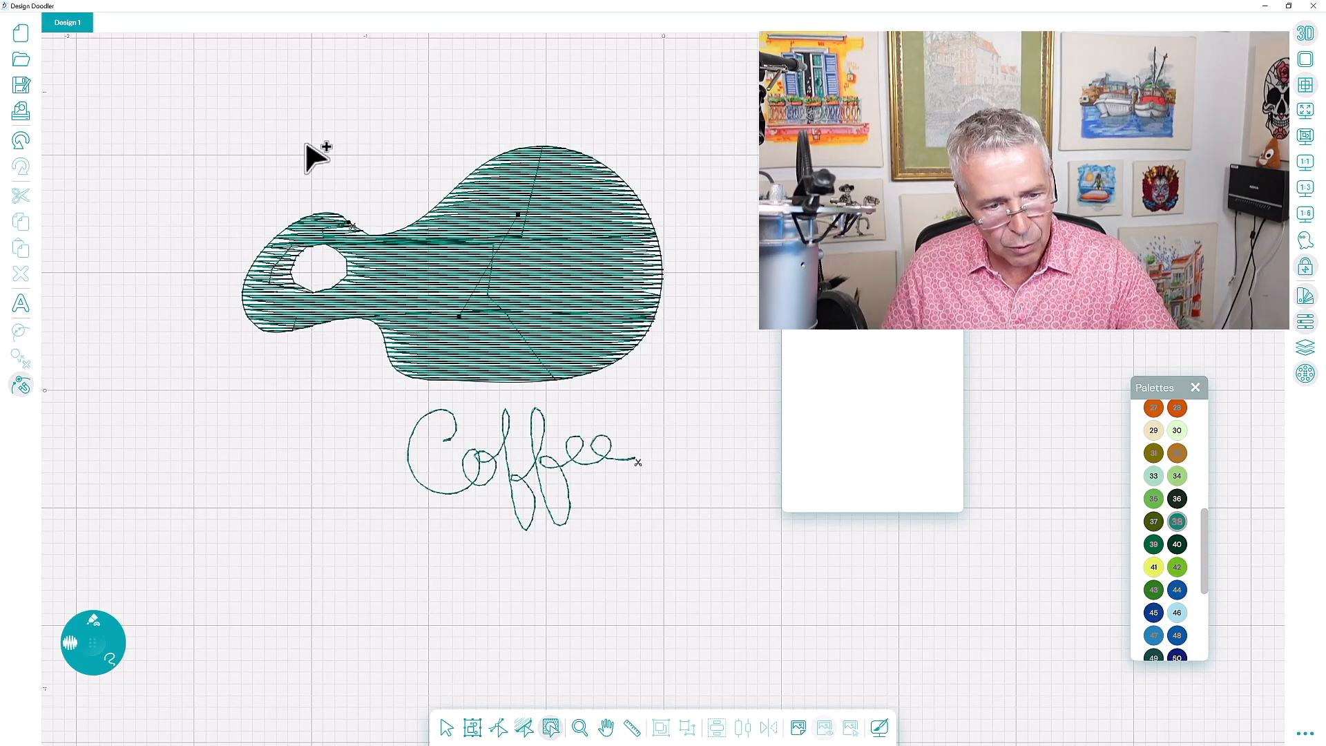
{"action": "left_click", "coordinate": [583, 314]}
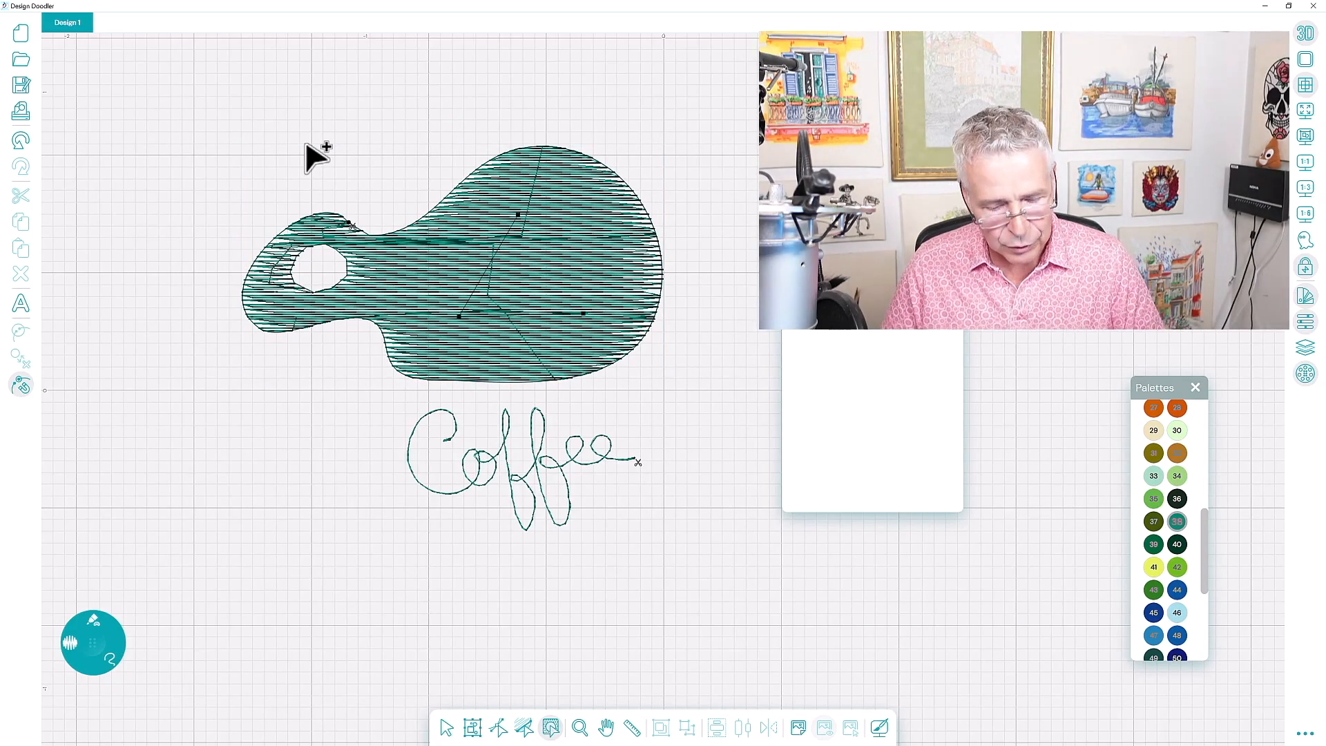
{"action": "key", "text": "Return"}
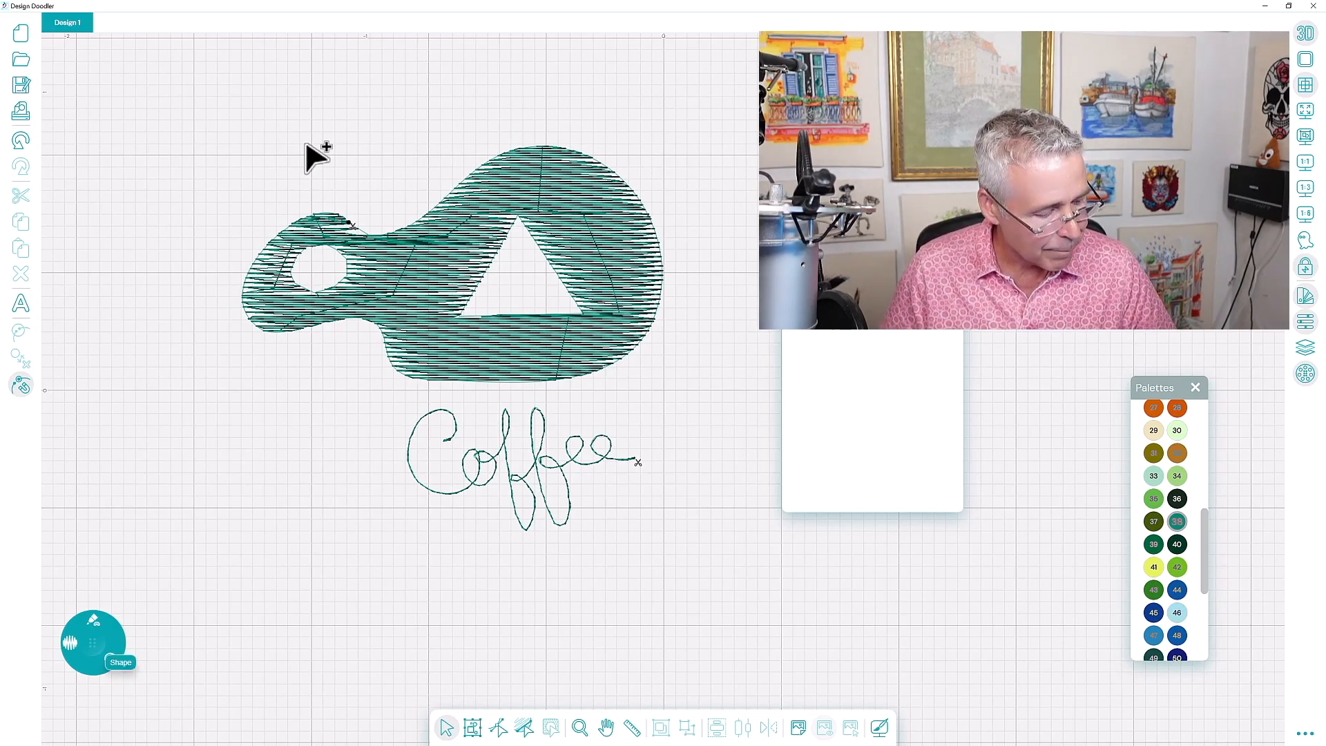
Step: Draw an open satin-style border in dark blue thread colour 50 around the filled shape, leaving a small gap at its top
{"action": "left_click", "coordinate": [93, 620]}
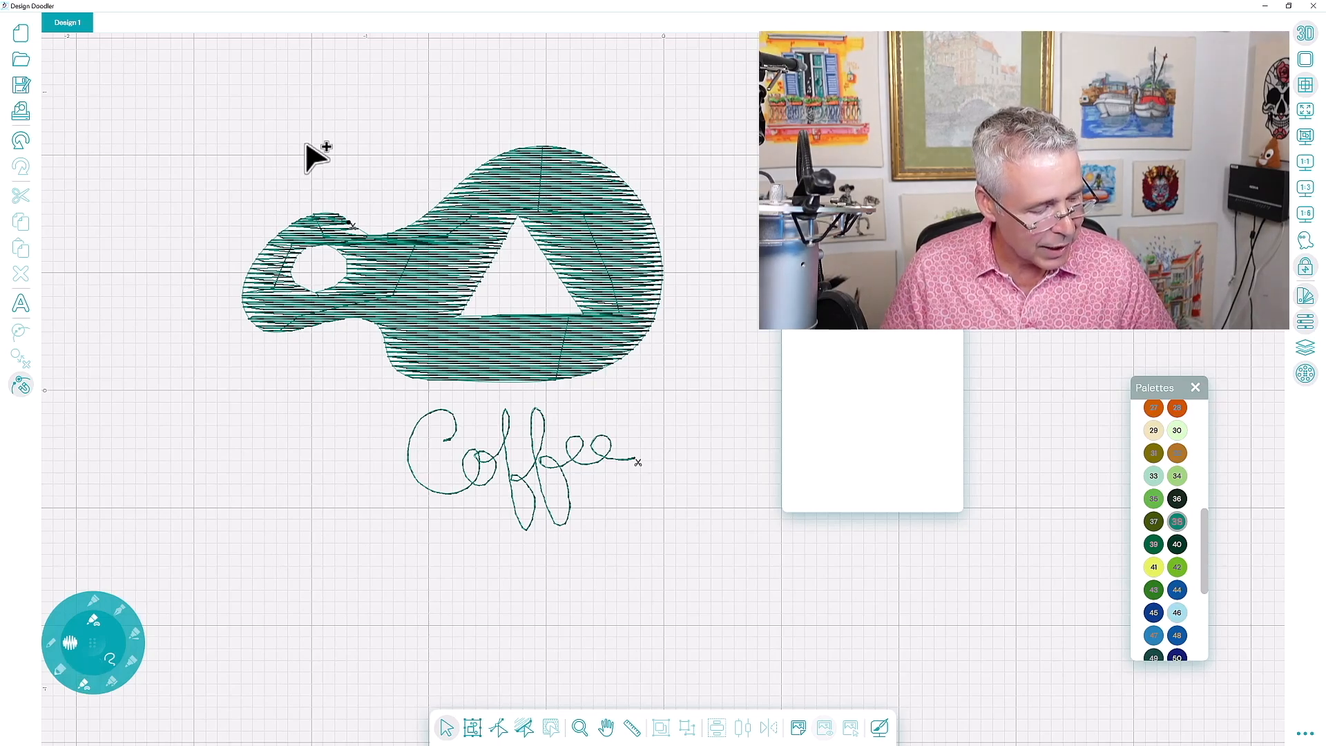
{"action": "left_click", "coordinate": [131, 661]}
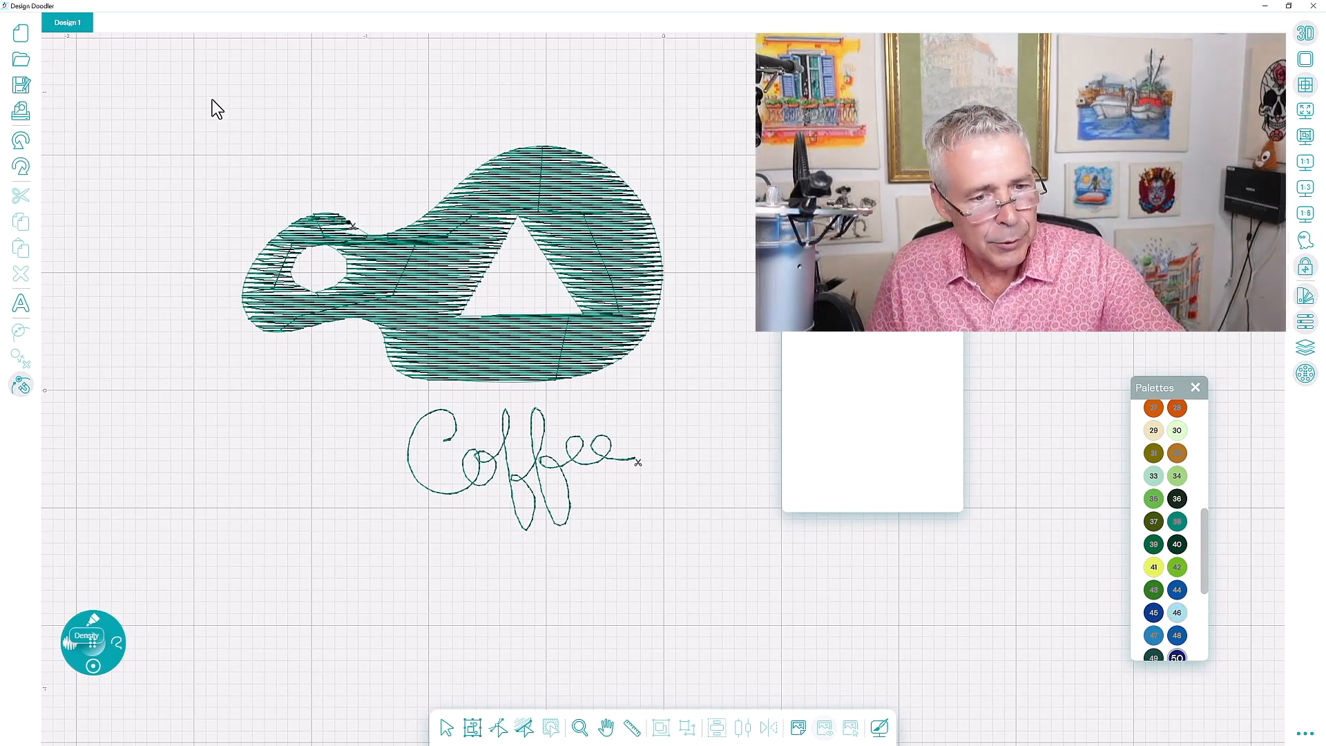
{"action": "mouse_move", "coordinate": [528, 145]}
{"action": "left_mouse_down"}
{"action": "mouse_move", "coordinate": [405, 227]}
{"action": "mouse_move", "coordinate": [374, 232]}
{"action": "mouse_move", "coordinate": [334, 211]}
{"action": "mouse_move", "coordinate": [288, 218]}
{"action": "mouse_move", "coordinate": [247, 264]}
{"action": "mouse_move", "coordinate": [249, 319]}
{"action": "mouse_move", "coordinate": [380, 324]}
{"action": "mouse_move", "coordinate": [389, 363]}
{"action": "mouse_move", "coordinate": [413, 380]}
{"action": "mouse_move", "coordinate": [552, 380]}
{"action": "mouse_move", "coordinate": [630, 351]}
{"action": "mouse_move", "coordinate": [660, 290]}
{"action": "mouse_move", "coordinate": [653, 223]}
{"action": "mouse_move", "coordinate": [612, 166]}
{"action": "mouse_move", "coordinate": [556, 154]}
{"action": "left_mouse_up"}
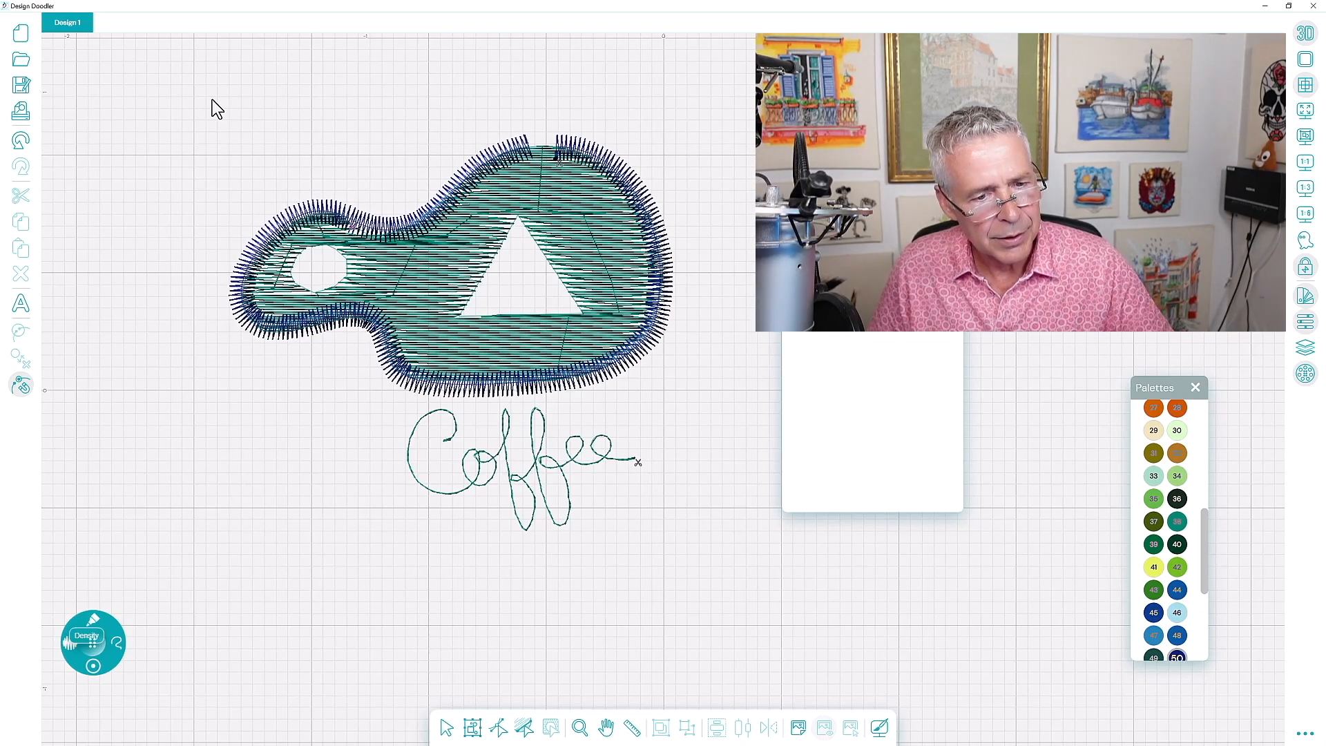
Step: Close the gap in the dark blue border so it forms a complete outline
{"action": "left_click", "coordinate": [447, 727]}
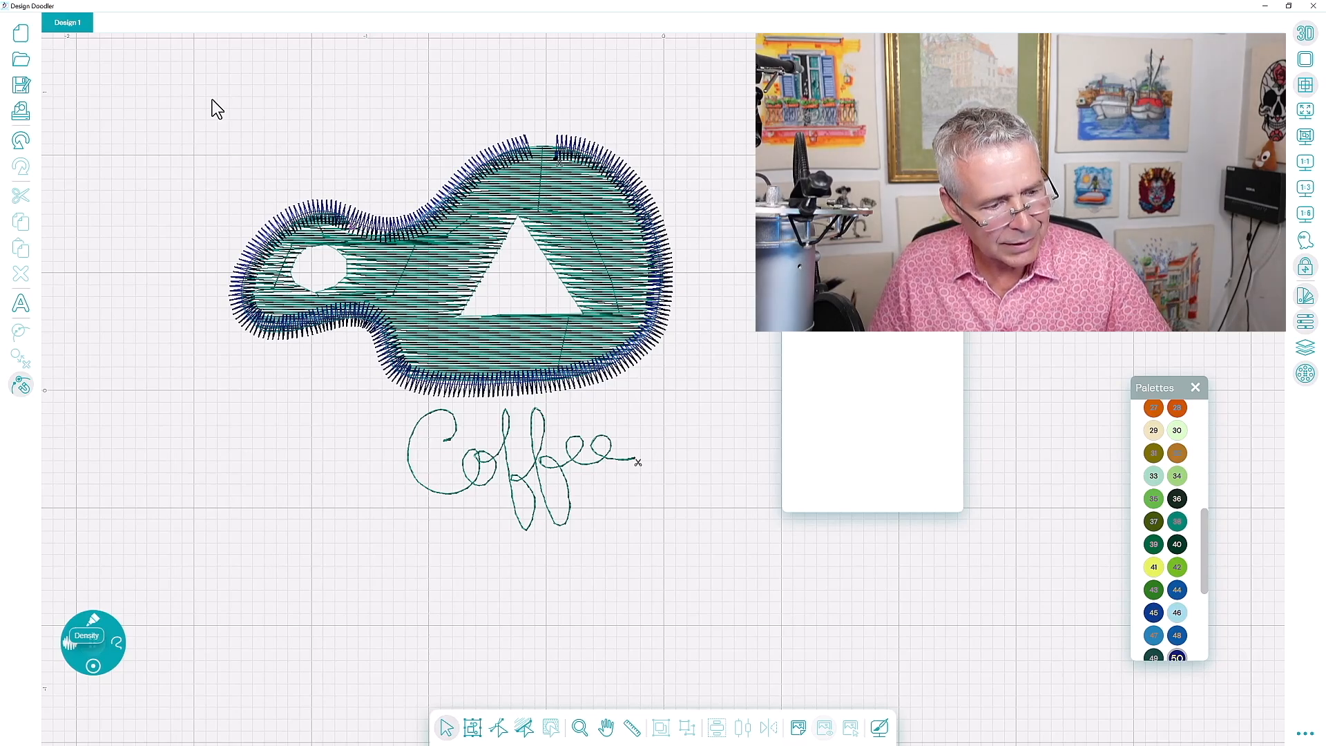
{"action": "left_click", "coordinate": [484, 385]}
{"action": "left_click", "coordinate": [20, 332]}
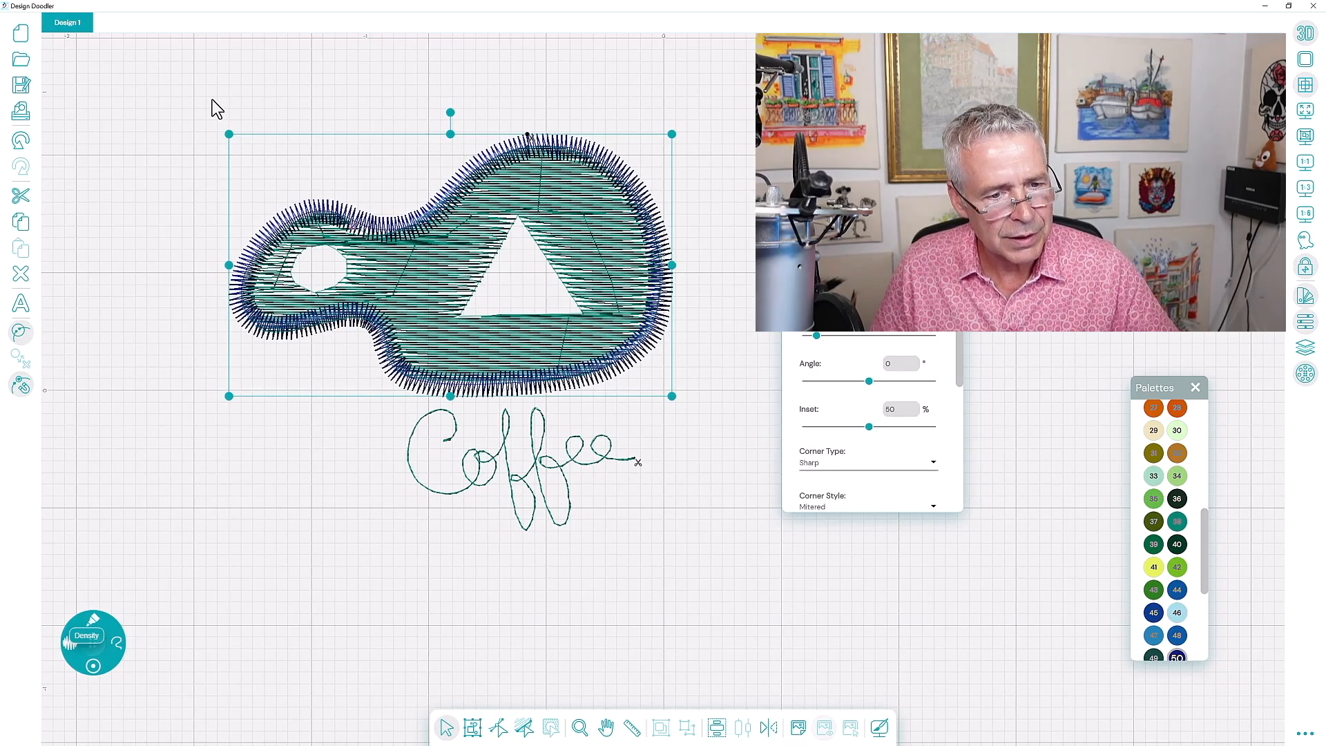